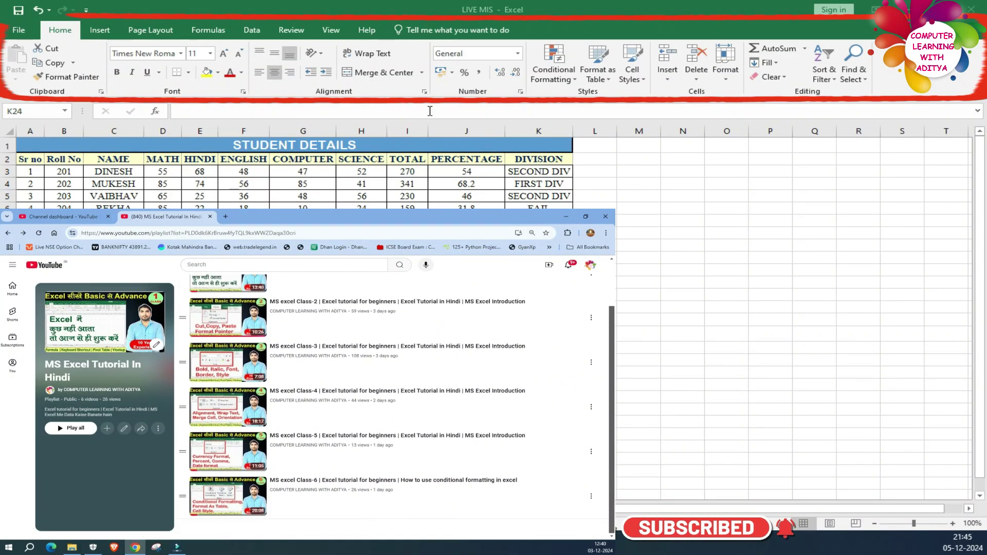
Step: Switch to Chrome and look through the MS Excel Tutorial In Hindi playlist on YouTube
mouse_move(225, 548)
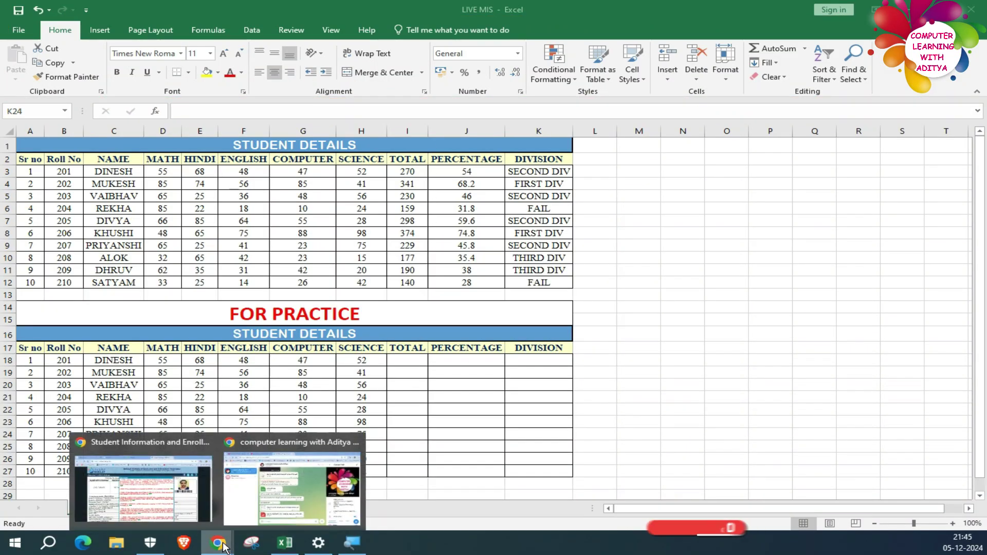
left_click(291, 491)
left_click(265, 13)
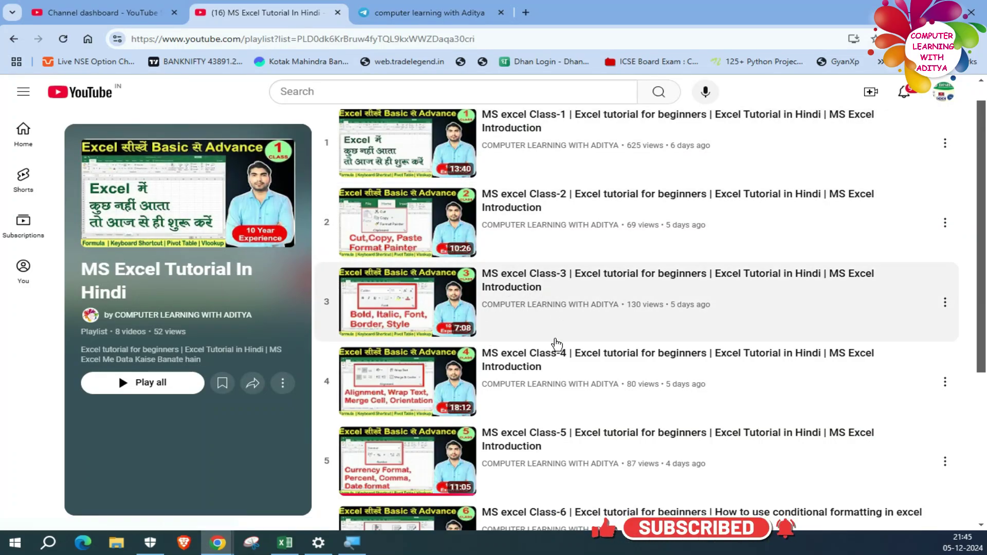
scroll(566, 360, "down", 3)
scroll(570, 368, "down", 1)
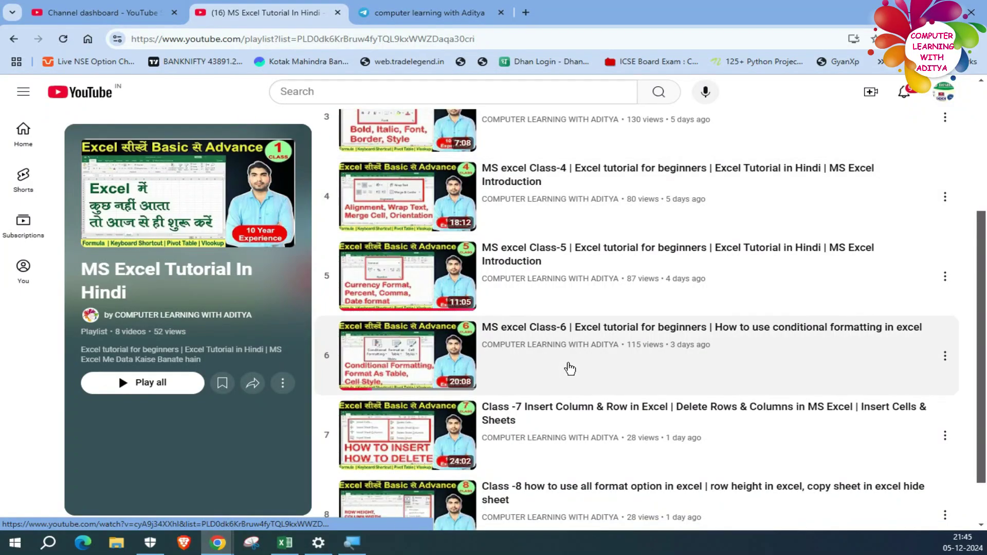
scroll(569, 367, "up", 3)
scroll(570, 369, "up", 2)
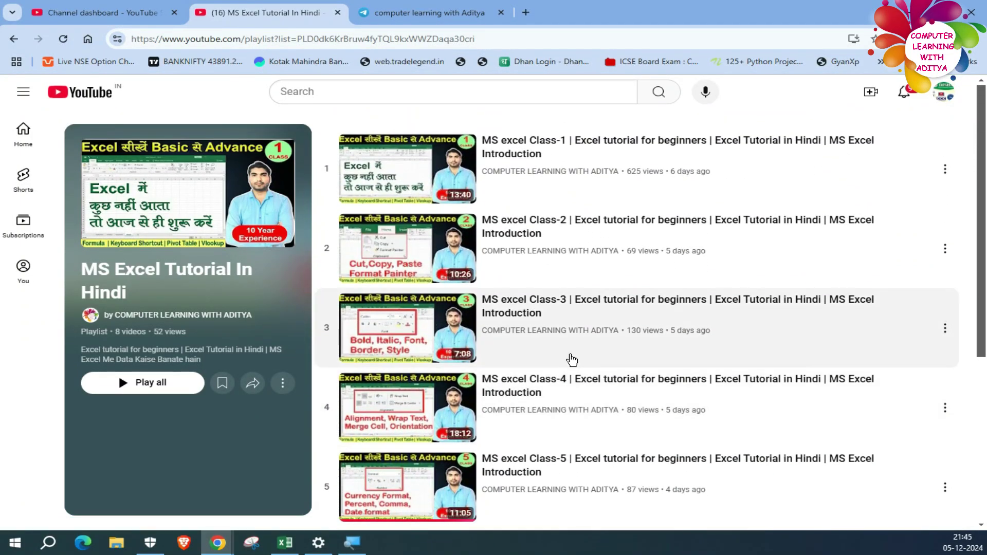
Step: Switch back to the LIVE MIS workbook in Excel and inspect the student table and the practice table's empty TOTAL and DIVISION cells
left_click(284, 543)
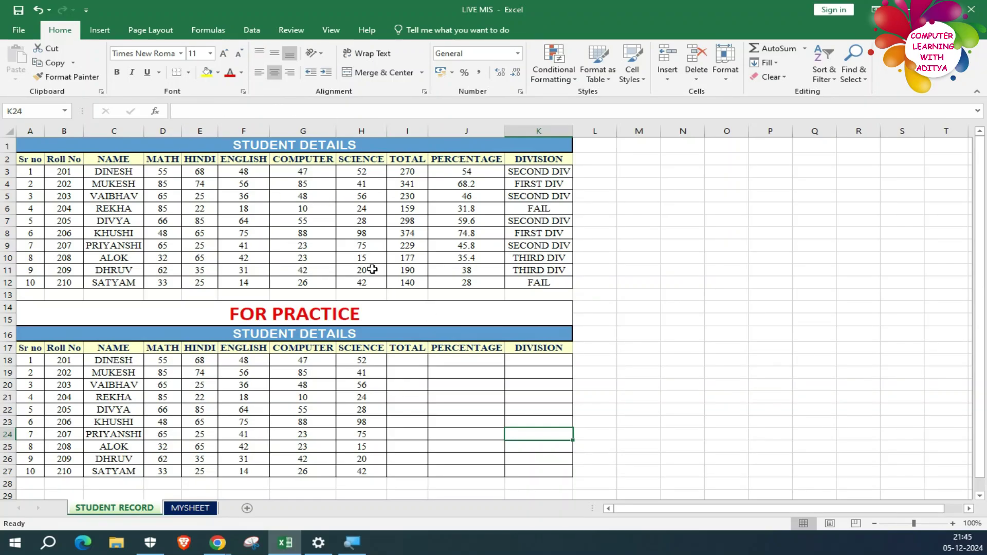
left_click_drag(145, 146, 320, 470)
left_click(410, 357)
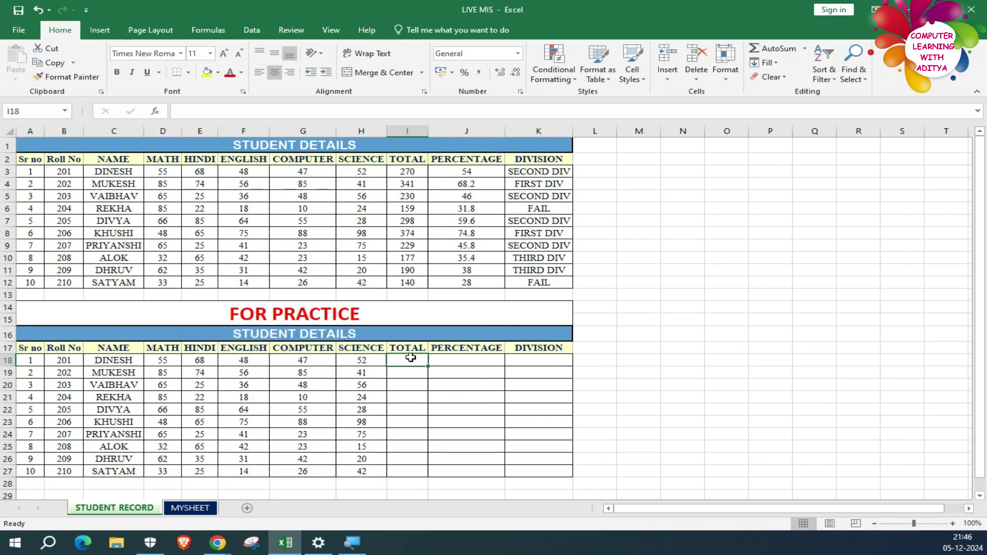
left_click(544, 359)
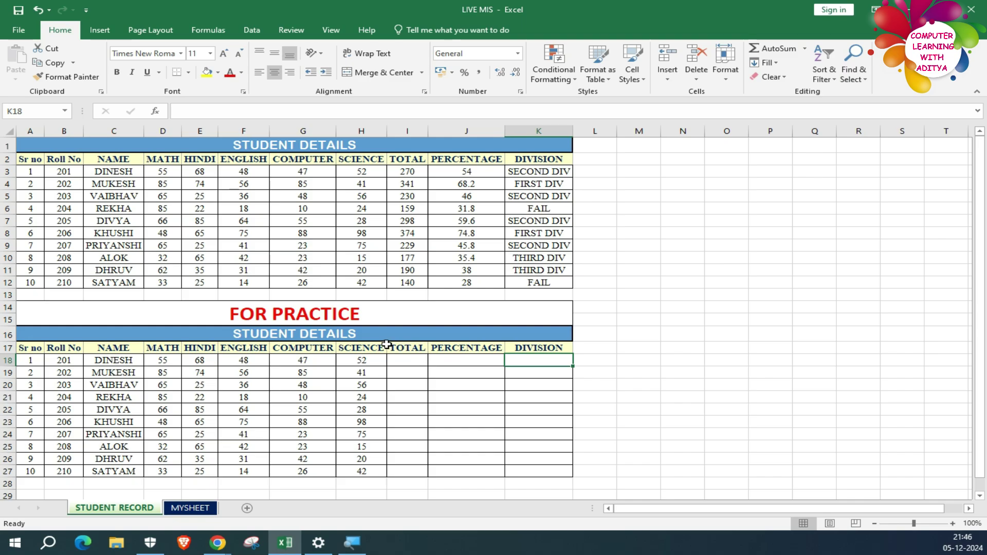
Step: Switch to Chrome and find the LIVE MIS.xlsx practice file in the Telegram channel
mouse_move(218, 543)
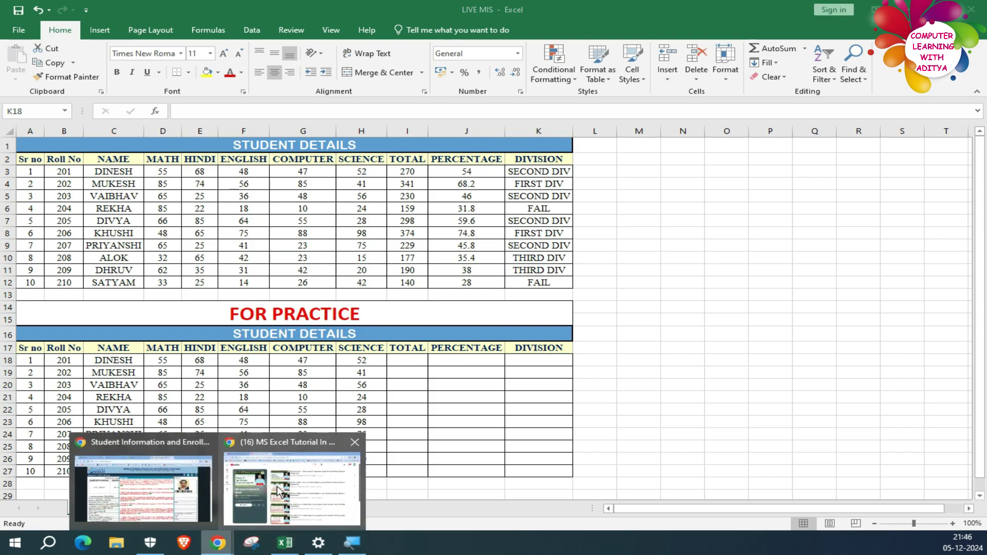
left_click(268, 511)
left_click(421, 13)
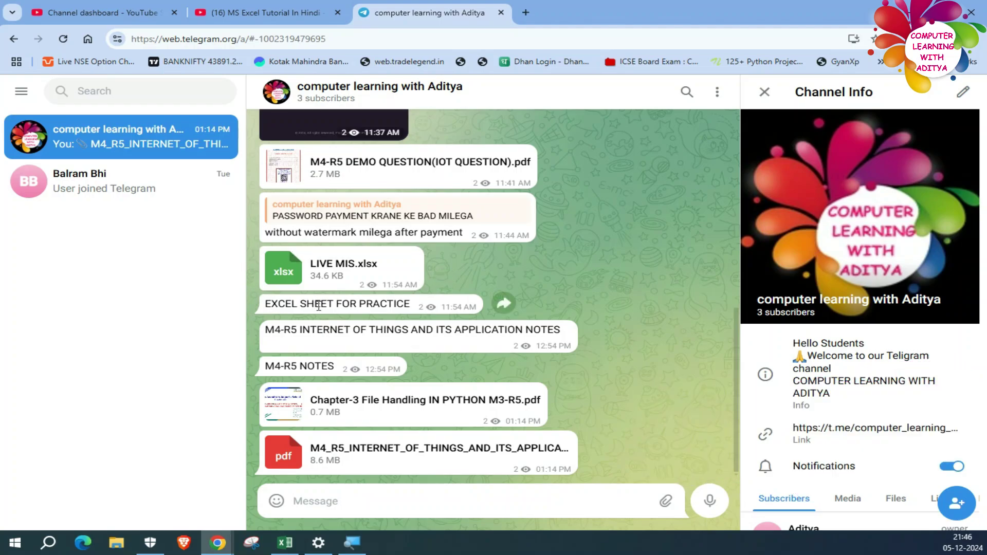
left_click(366, 264)
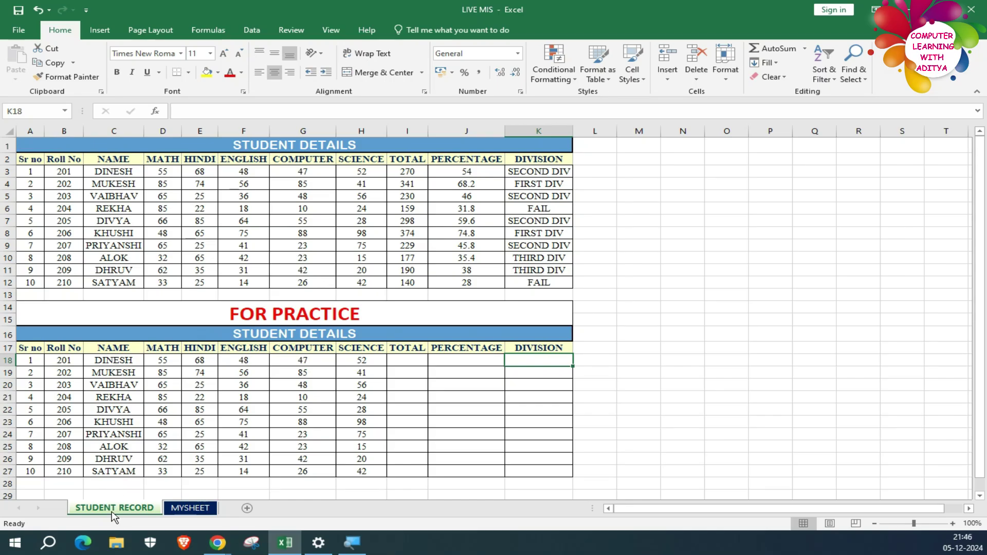
Step: In Excel, examine the columns of the MYSHEET sheet from SR NO. through CORRECTED STAGE LATEST
left_click(190, 508)
left_click(227, 286)
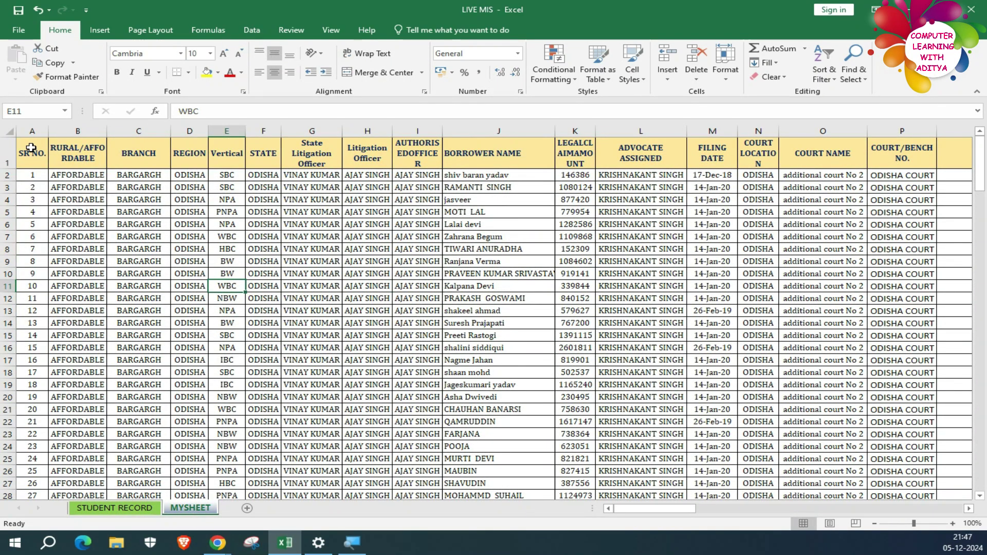
left_click_drag(32, 131, 984, 126)
left_click(687, 227)
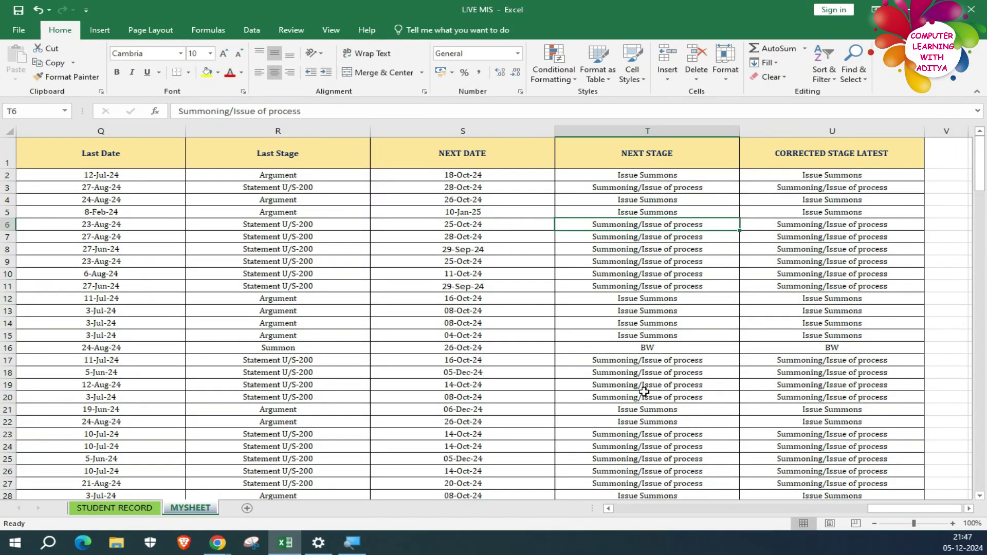
left_click_drag(884, 508, 608, 525)
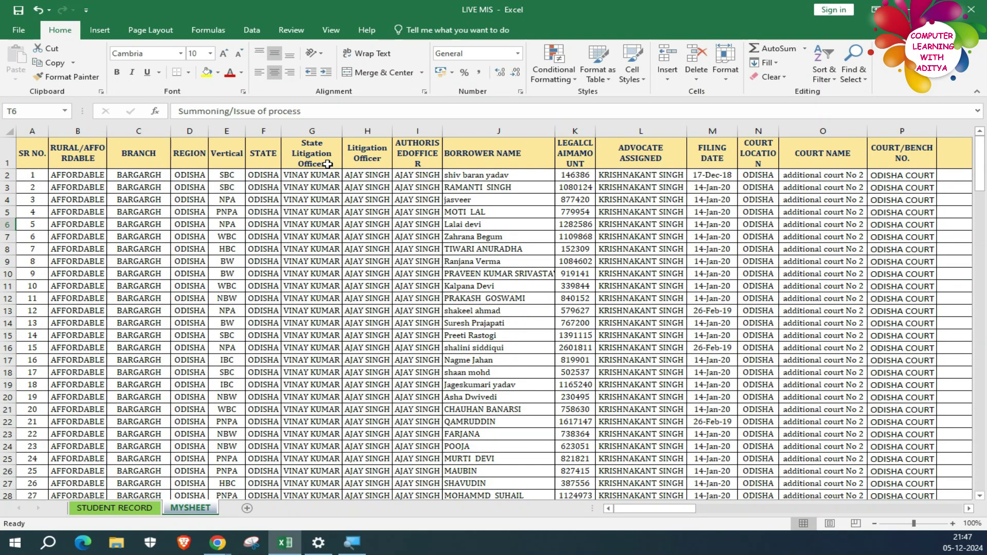
left_click_drag(308, 128, 516, 126)
left_click(460, 176)
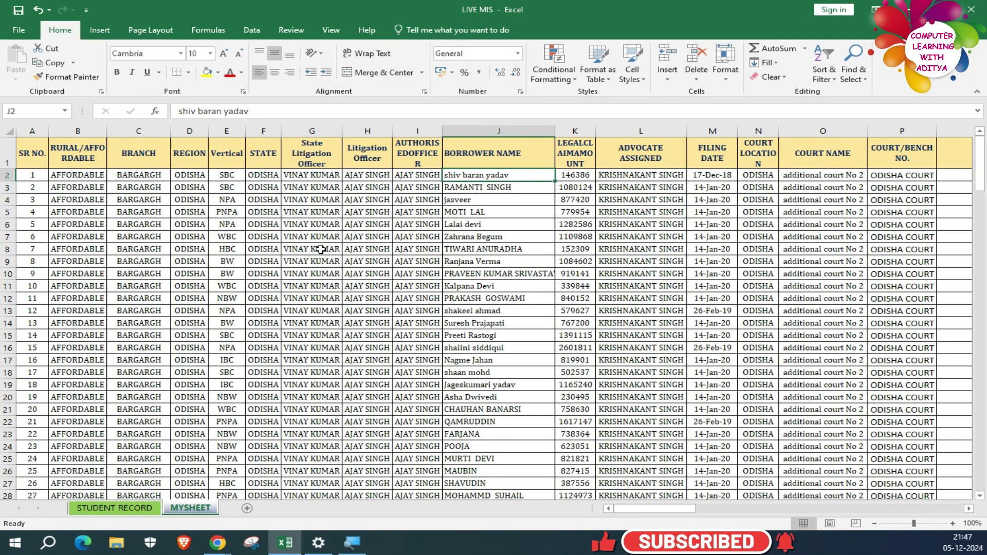
Step: Return to the STUDENT RECORD sheet and review the available AutoSum and Clear options
key("ctrl+Page_Up")
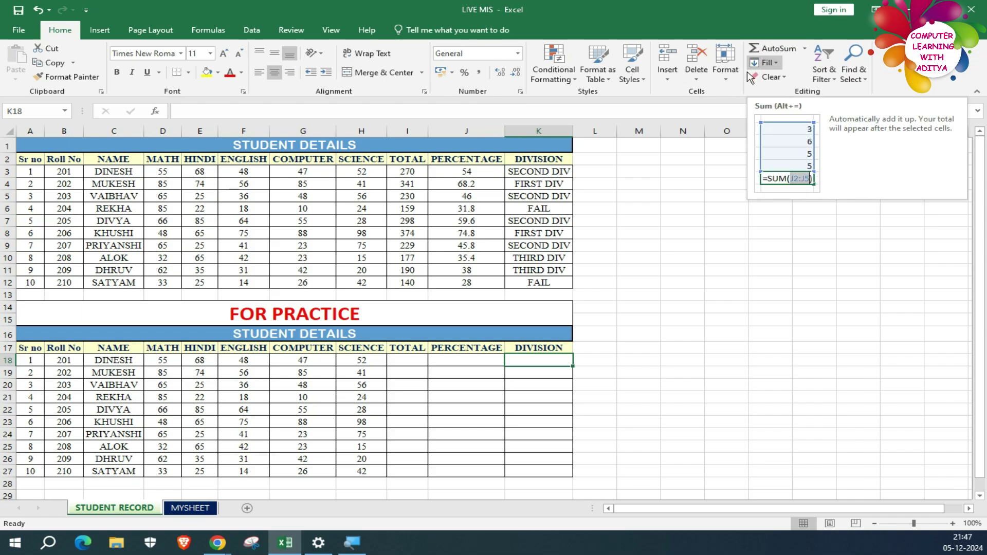
left_click(805, 50)
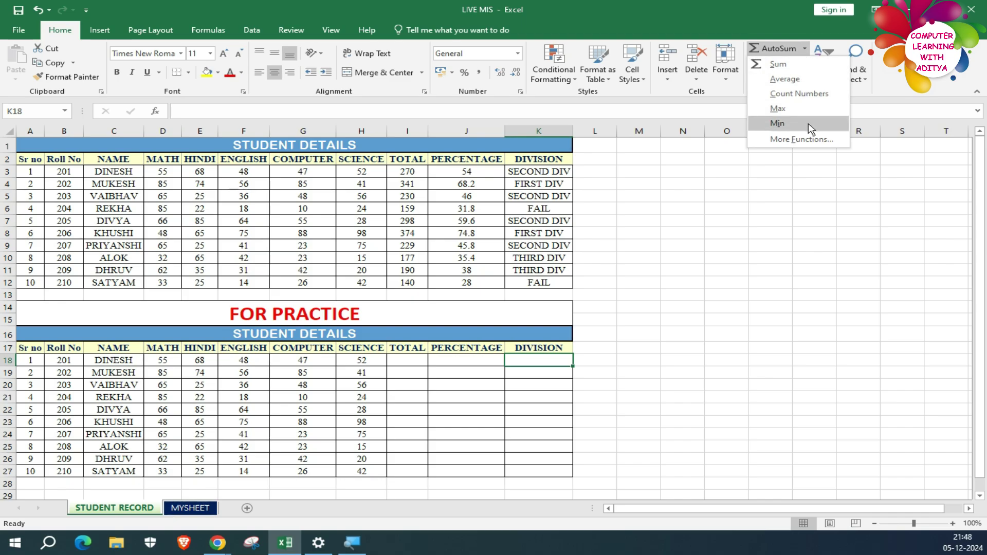
key("Escape")
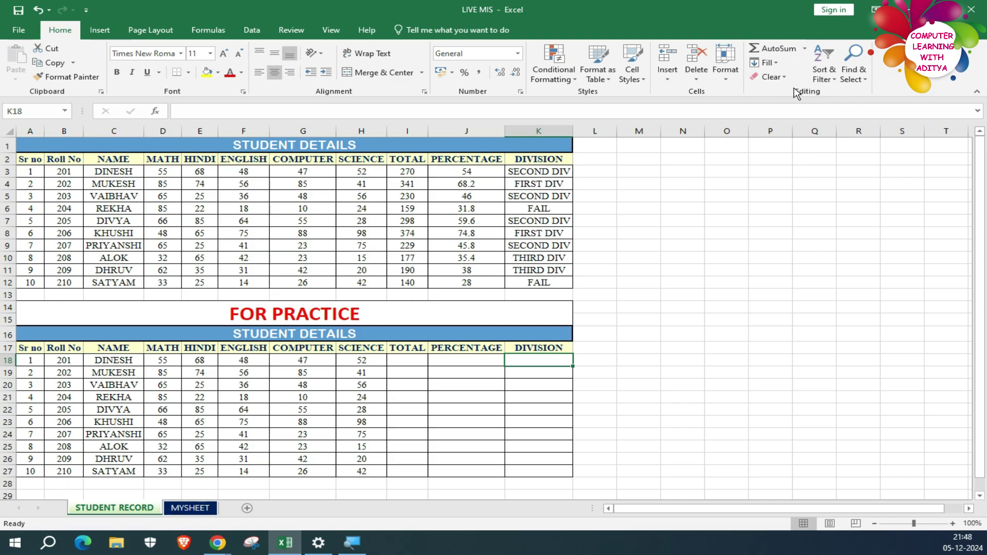
left_click(778, 64)
key("Escape")
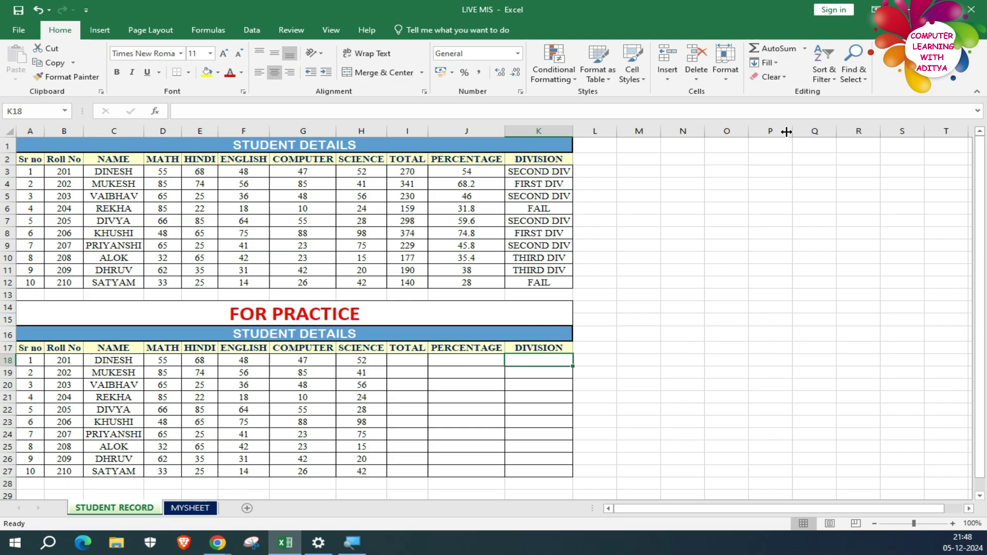
left_click(785, 78)
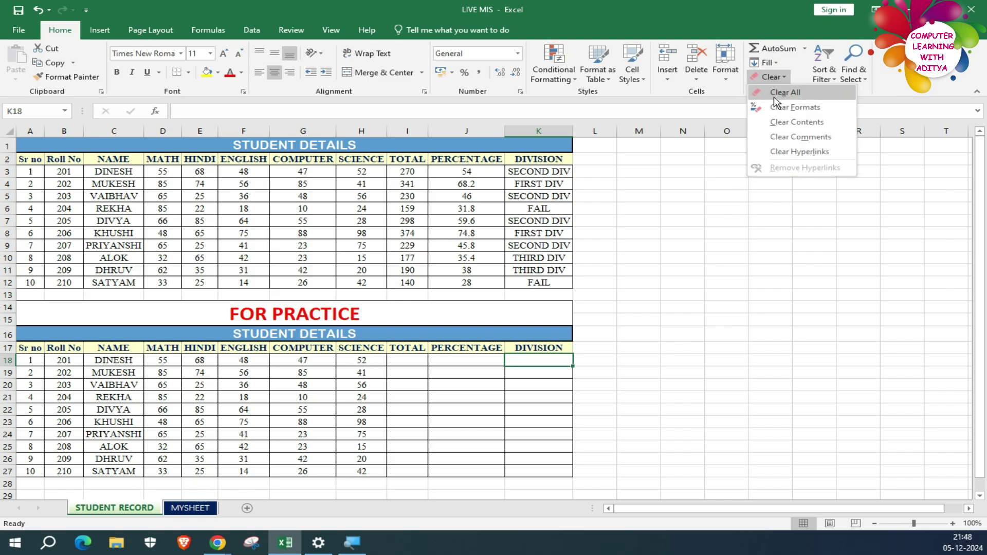
left_click(757, 252)
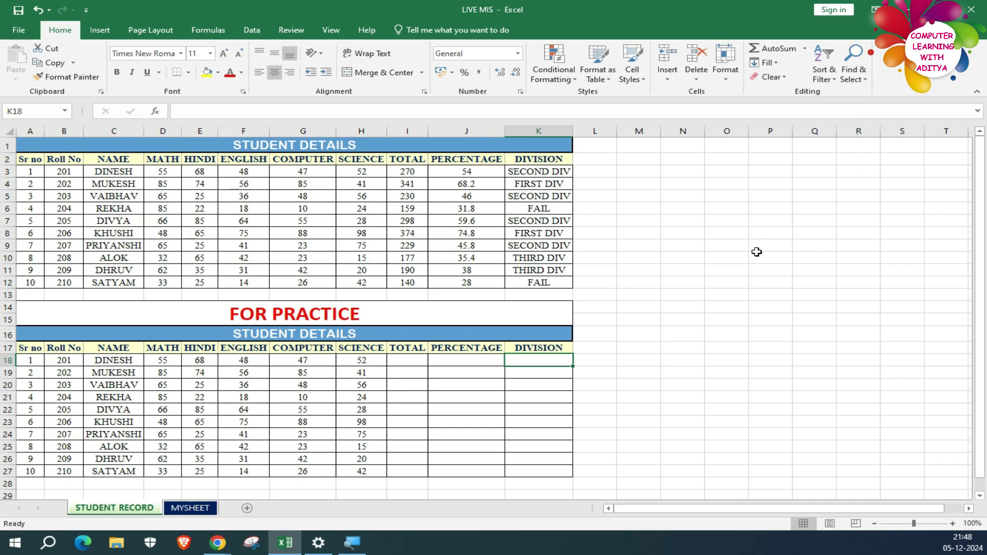
Step: Review the Sort & Filter options and the list of AutoSum functions
left_click(830, 82)
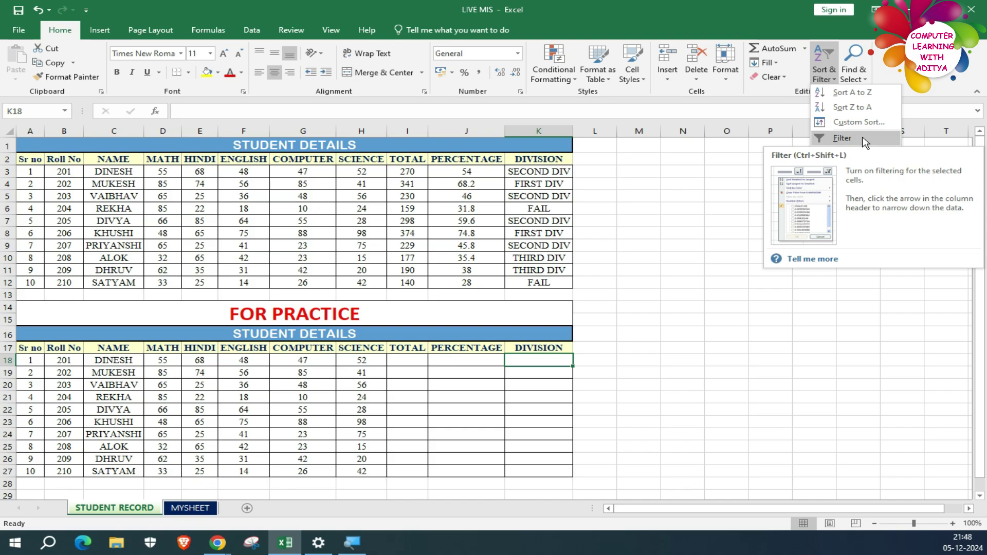
left_click(797, 184)
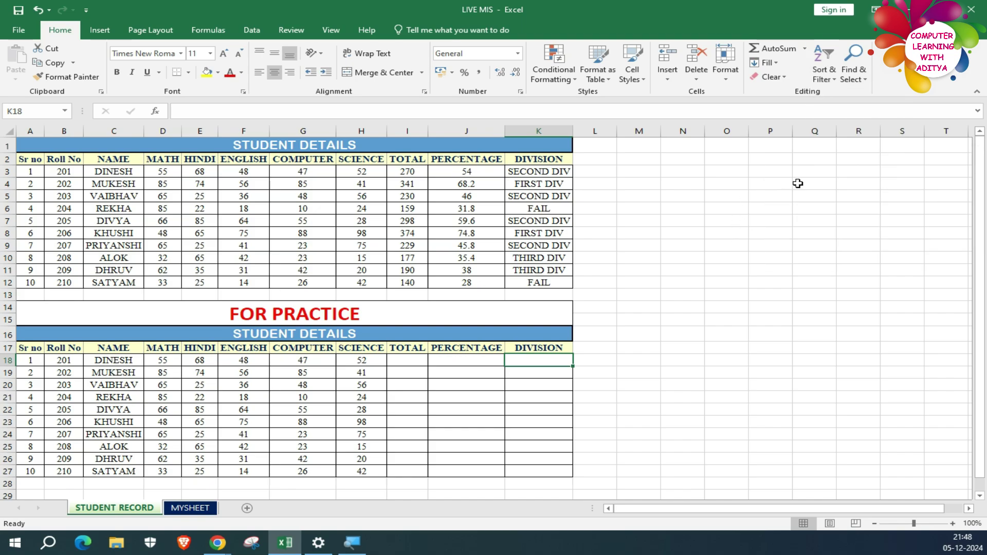
left_click(829, 80)
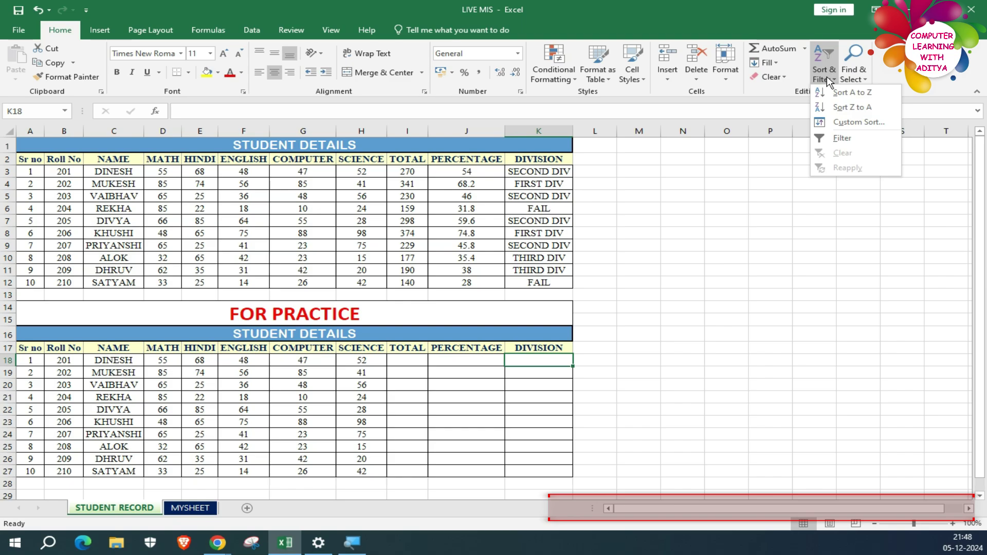
left_click(805, 48)
left_click(805, 49)
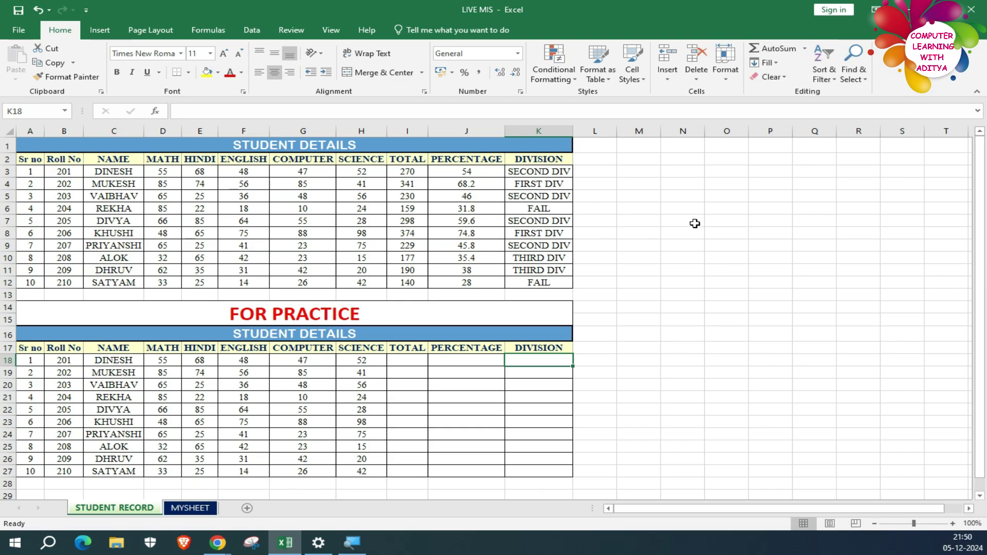
left_click(805, 50)
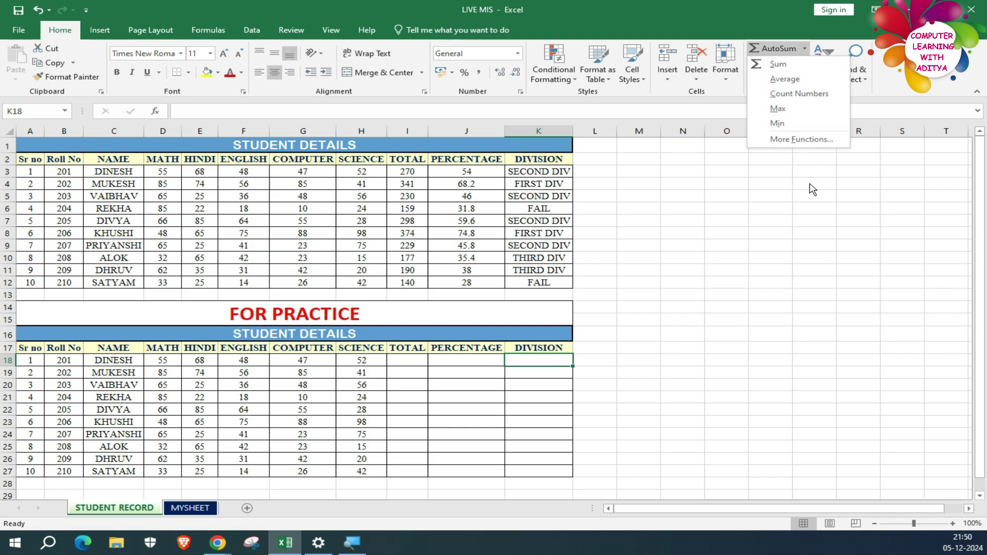
left_click(699, 274)
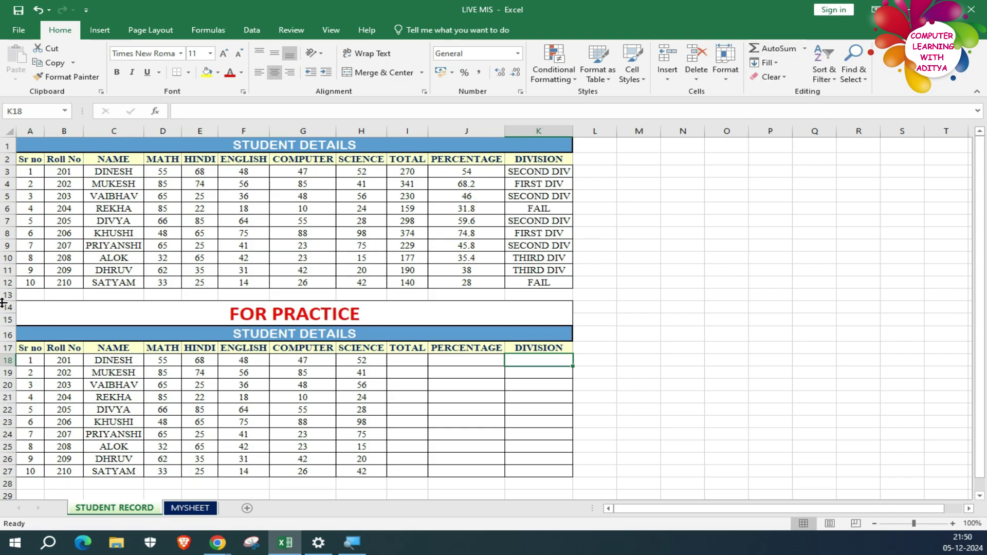
Step: Delete sheet rows 14 to 28, which hold the FOR PRACTICE table
left_click_drag(3, 305, 5, 489)
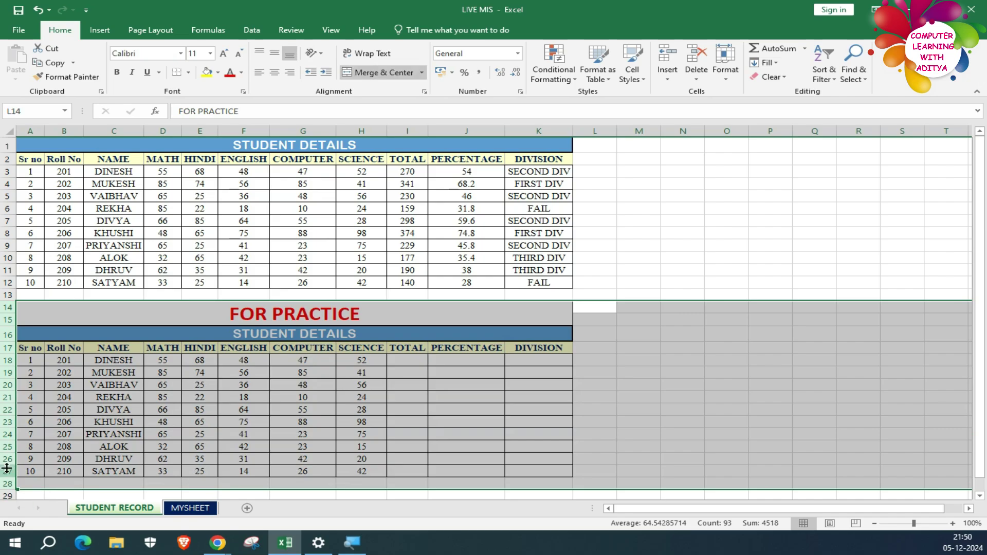
left_click(698, 77)
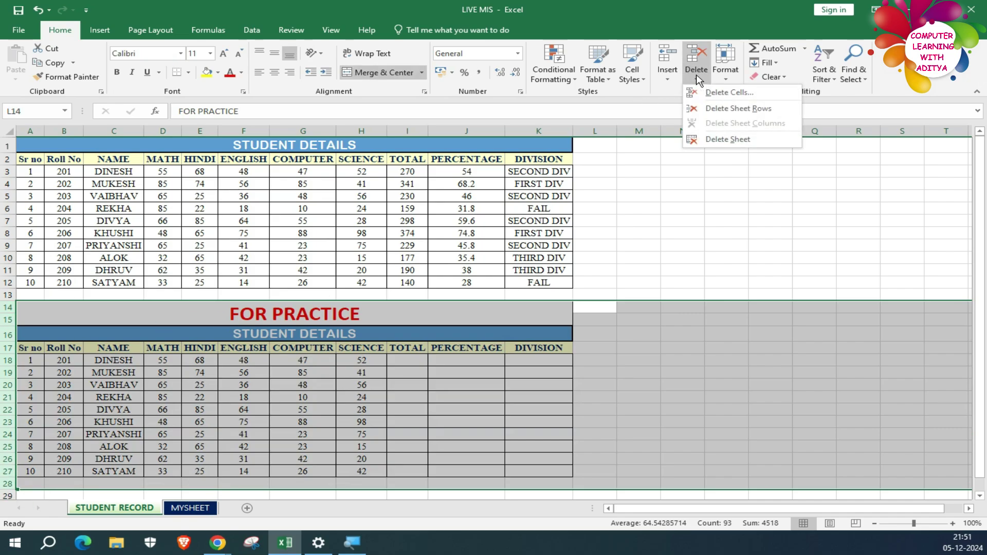
left_click(718, 110)
left_click(345, 354)
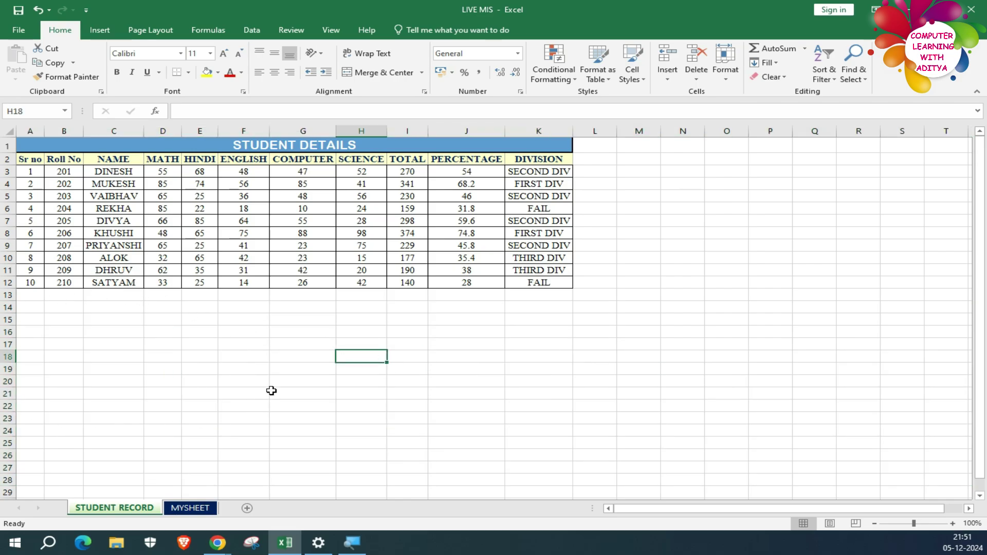
left_click(805, 49)
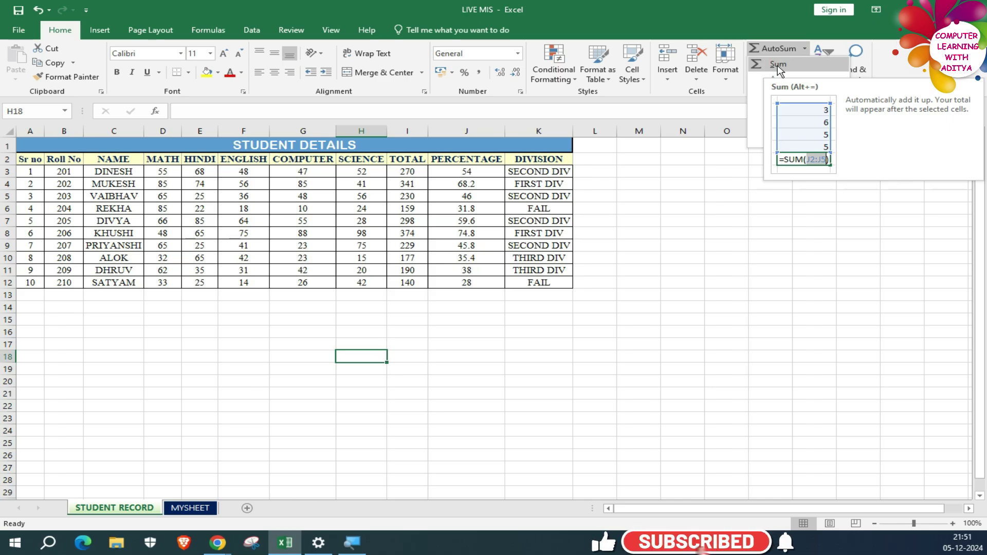
left_click(661, 240)
left_click_drag(413, 171, 549, 282)
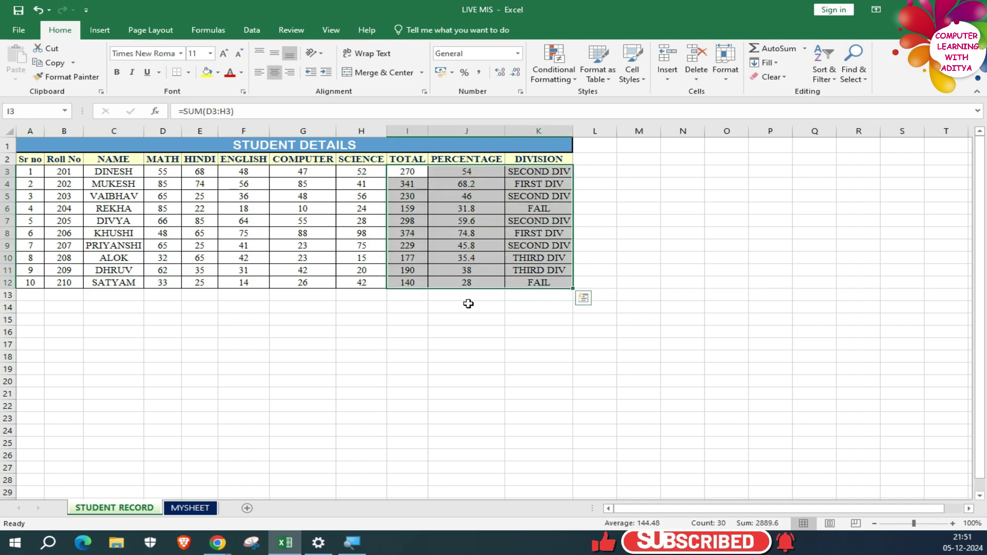
left_click(468, 304)
Step: Clear the TOTAL column formulas in cells I3:I12 of the STUDENT DETAILS table
left_click_drag(409, 171, 415, 282)
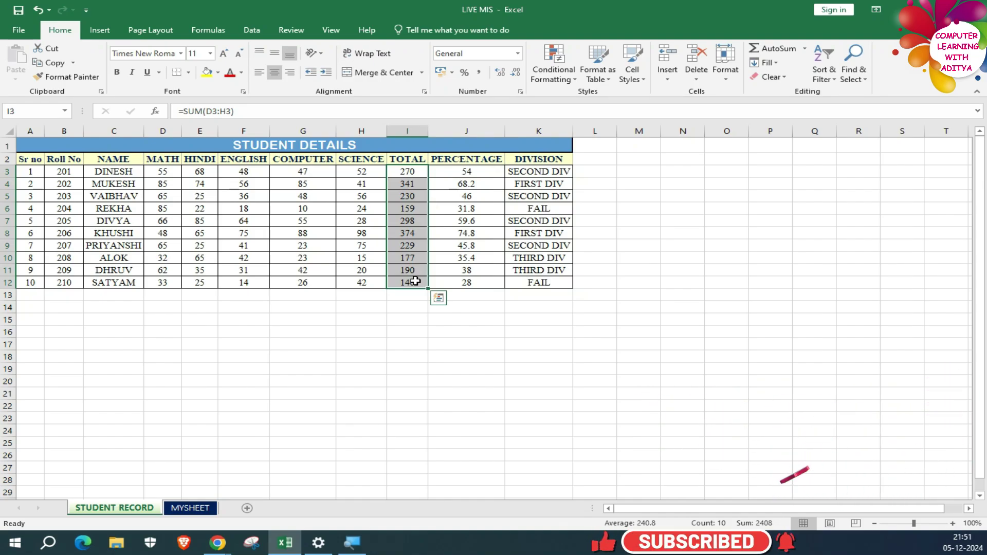
key("Delete")
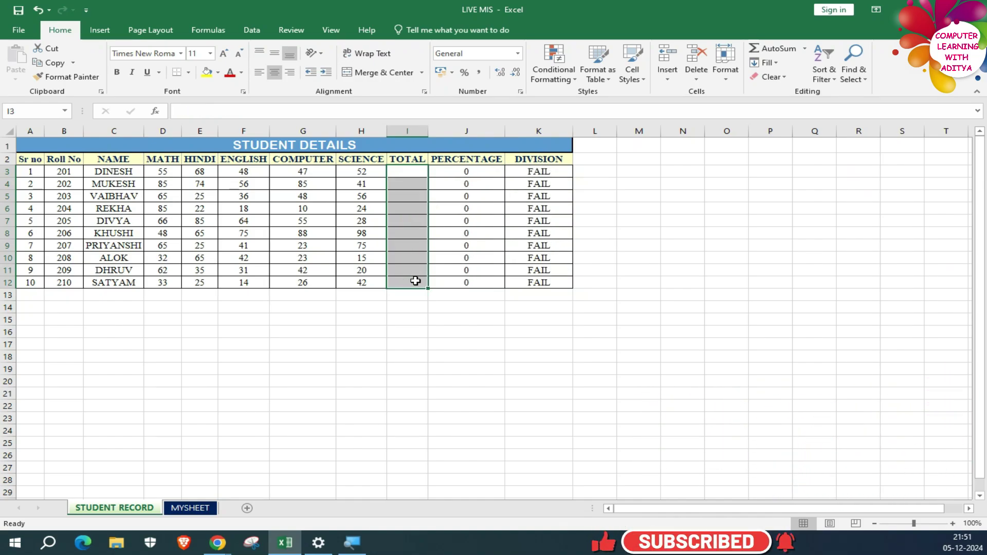
left_click(363, 344)
Step: Total the first student's marks in I3 with an AutoSum of D3:H3 and inspect the resulting formula
left_click(406, 172)
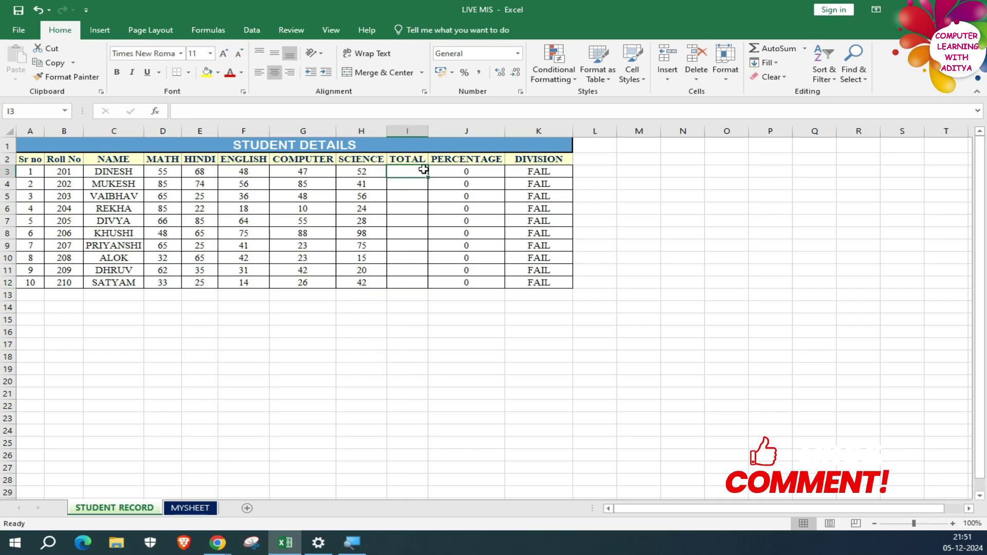
left_click(805, 50)
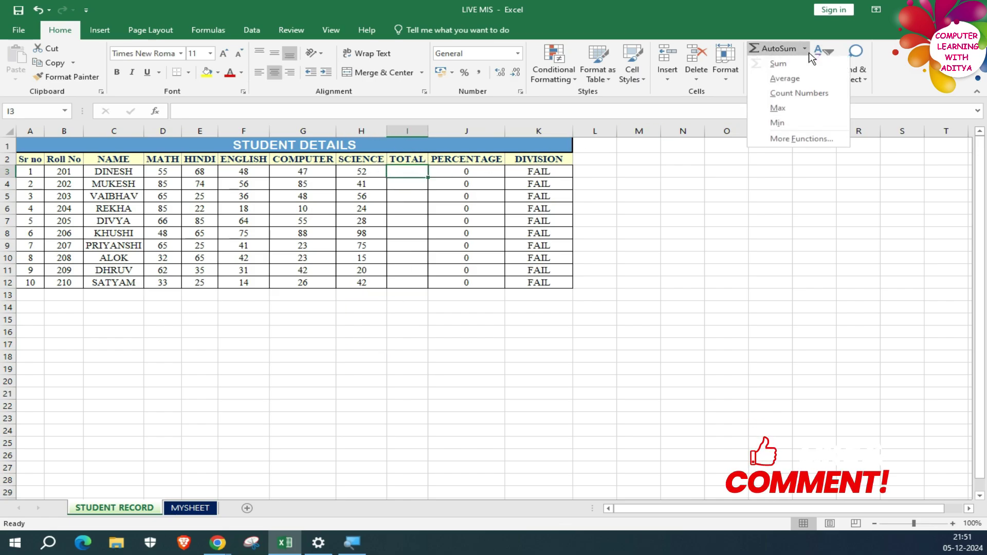
left_click(779, 63)
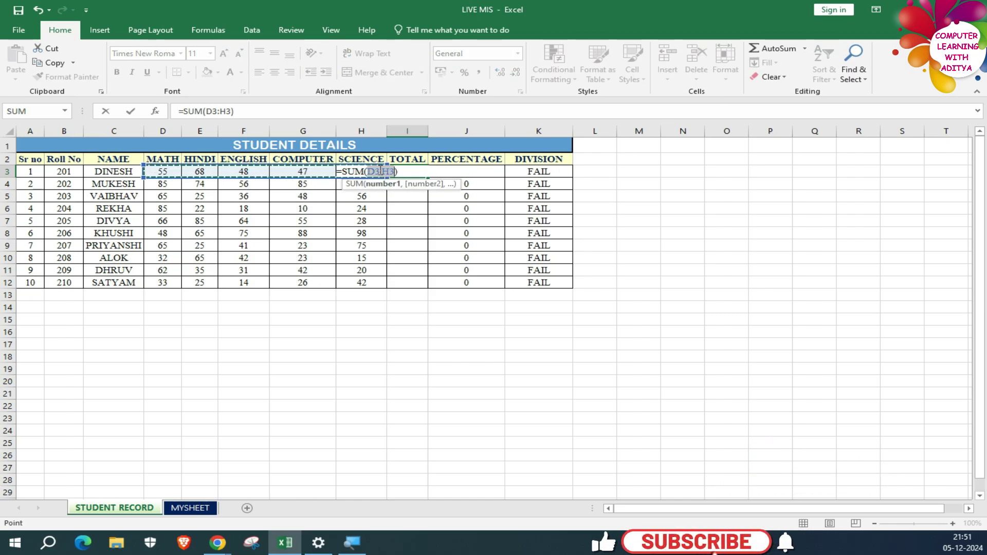
key("Return")
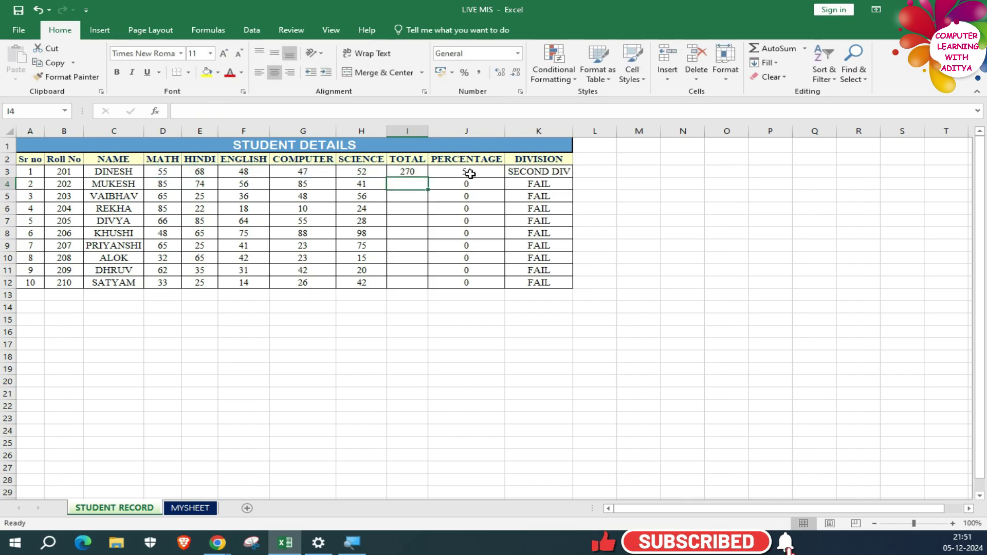
left_click(408, 171)
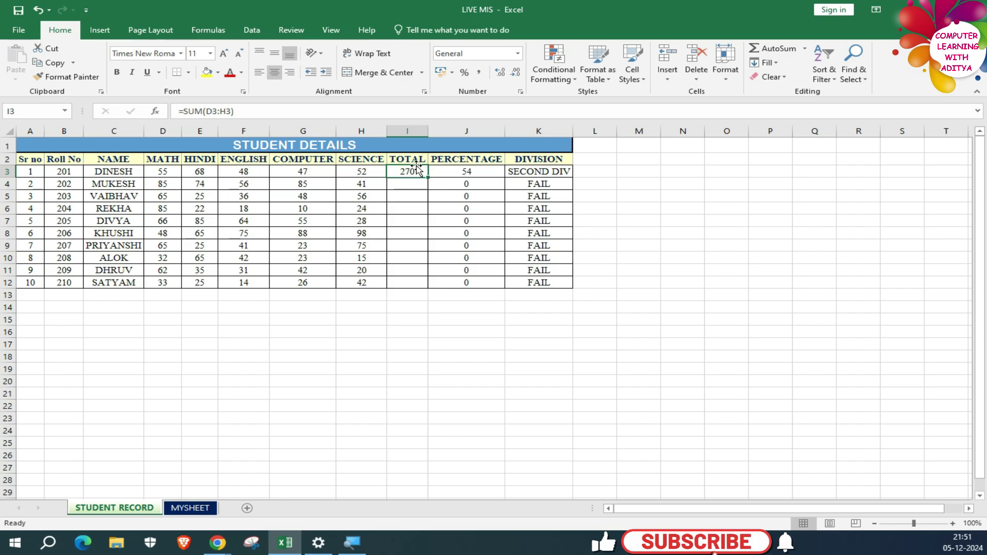
left_click_drag(184, 112, 245, 114)
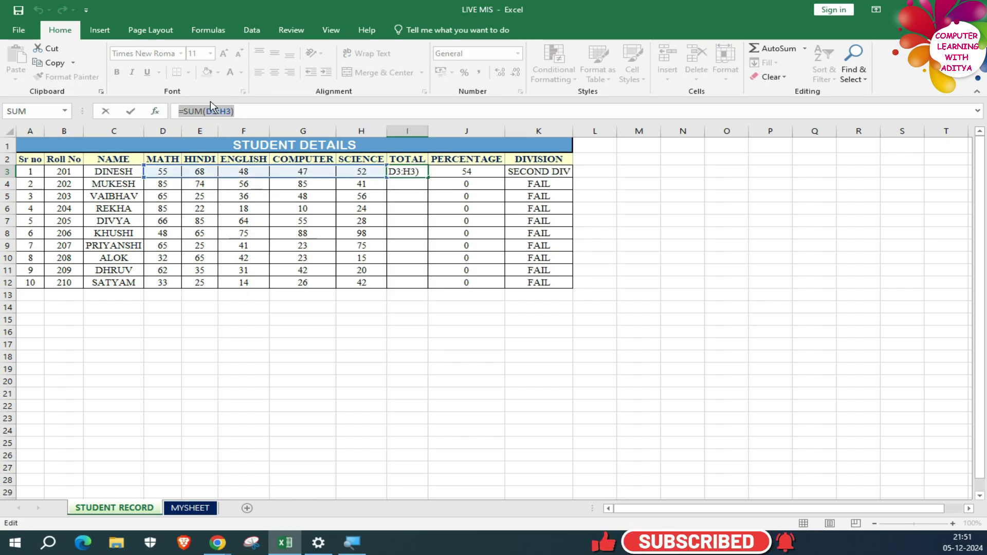
key("Return")
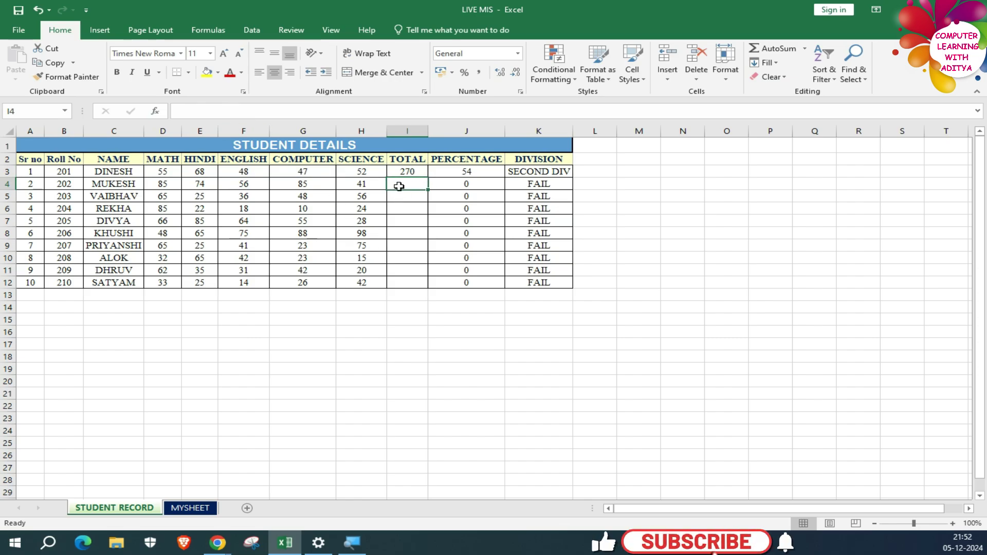
Step: Total the second student's marks in I4 with an AutoSum of D4:H4
left_click(805, 49)
left_click(791, 66)
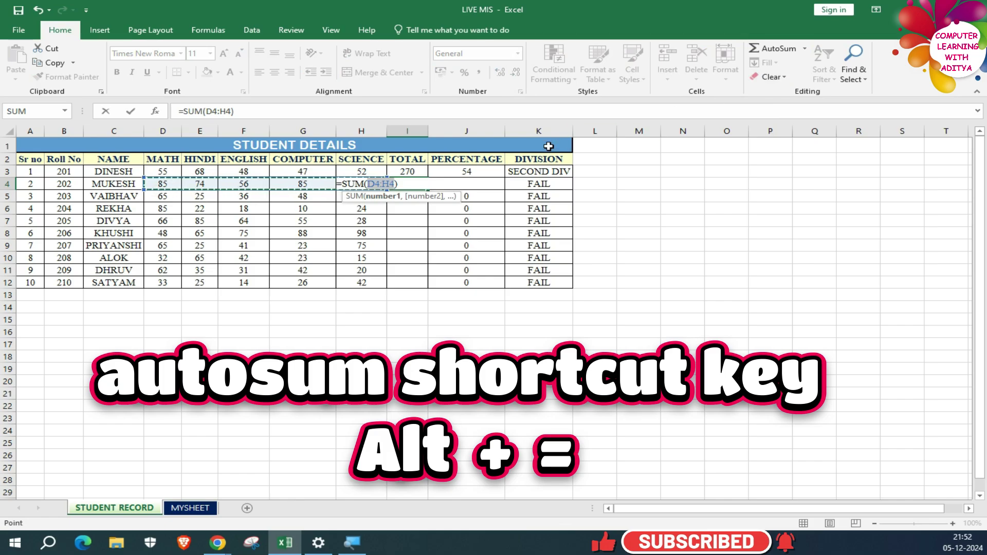
key("Return")
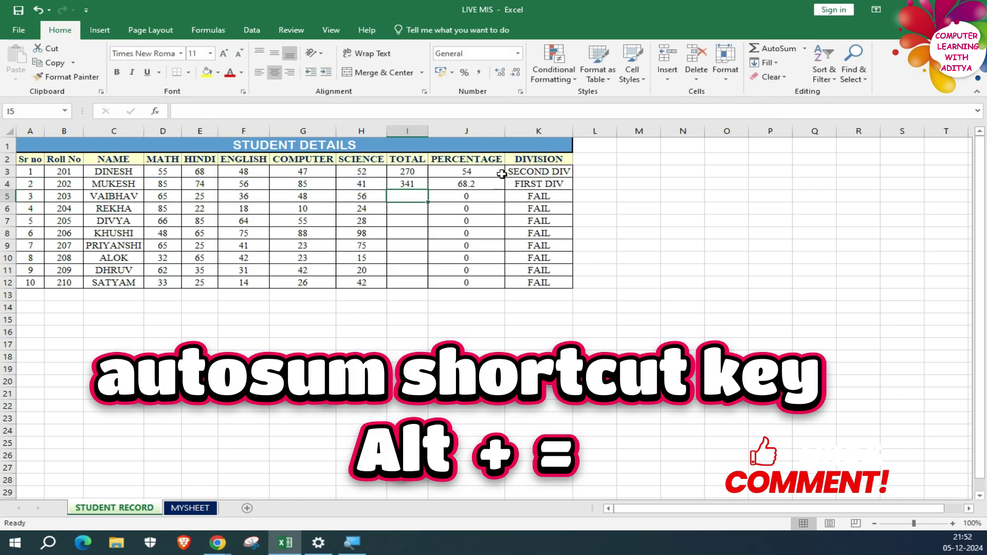
Step: Fill the I4 sum formula down through I12 and clear the copied totals in I5:I12
left_click(404, 183)
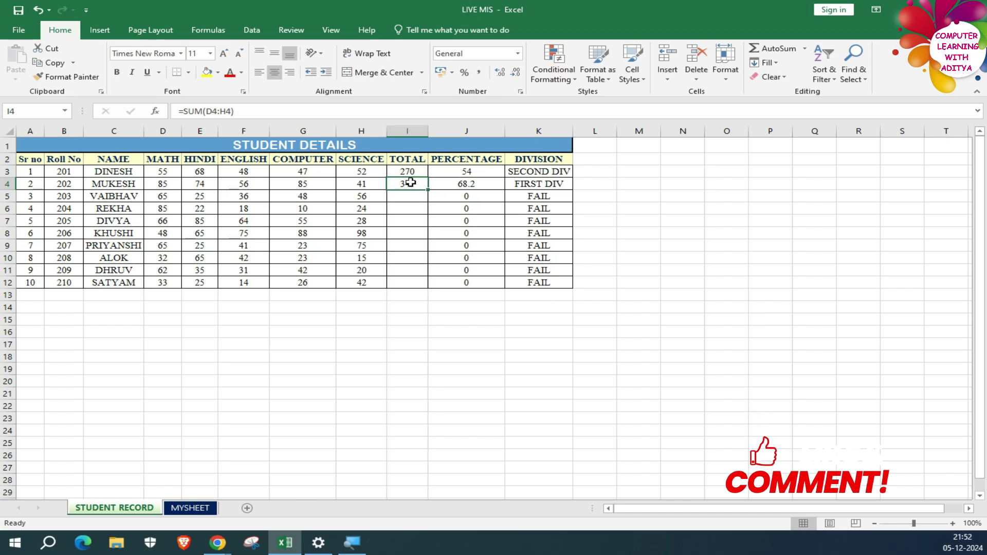
left_click_drag(410, 183, 423, 284)
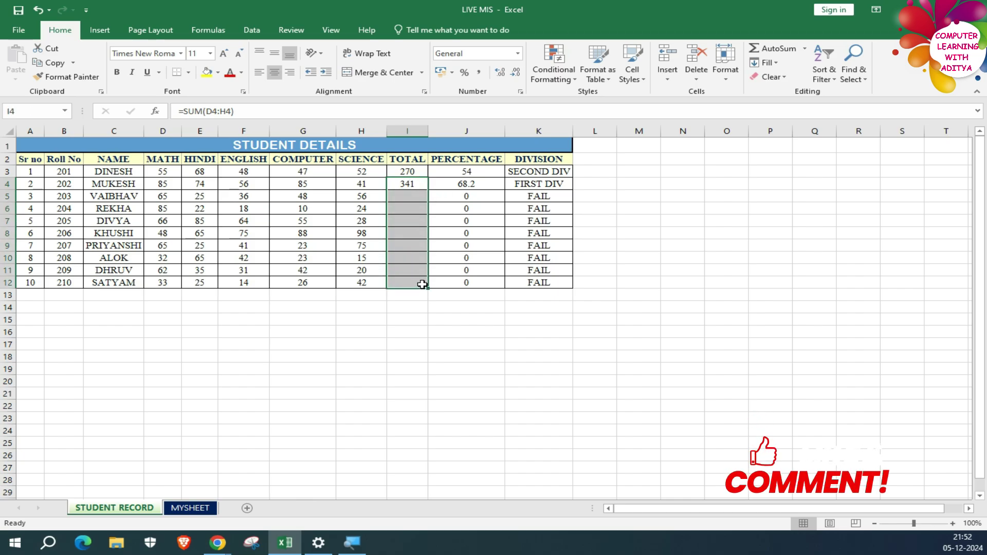
key("ctrl+d")
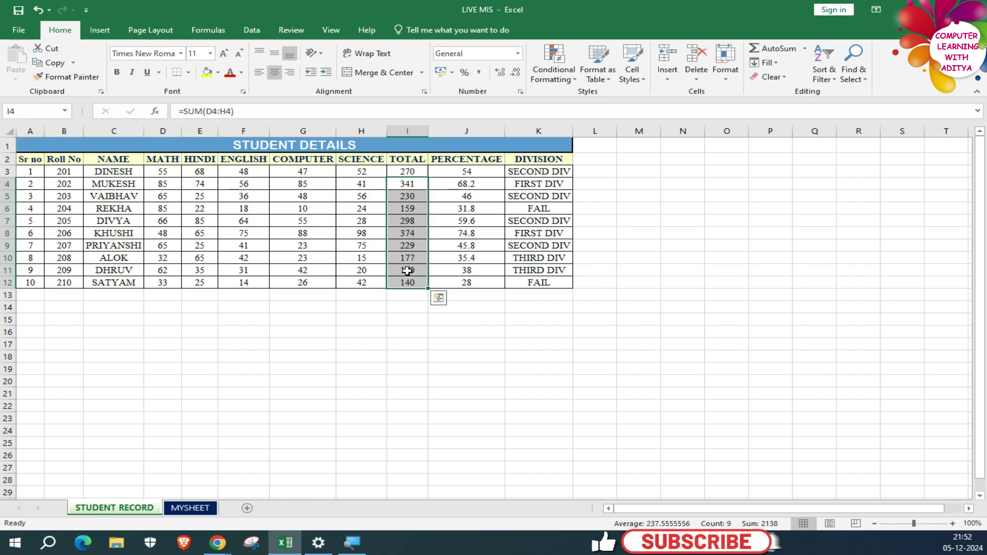
left_click_drag(404, 198, 396, 291)
key("Delete")
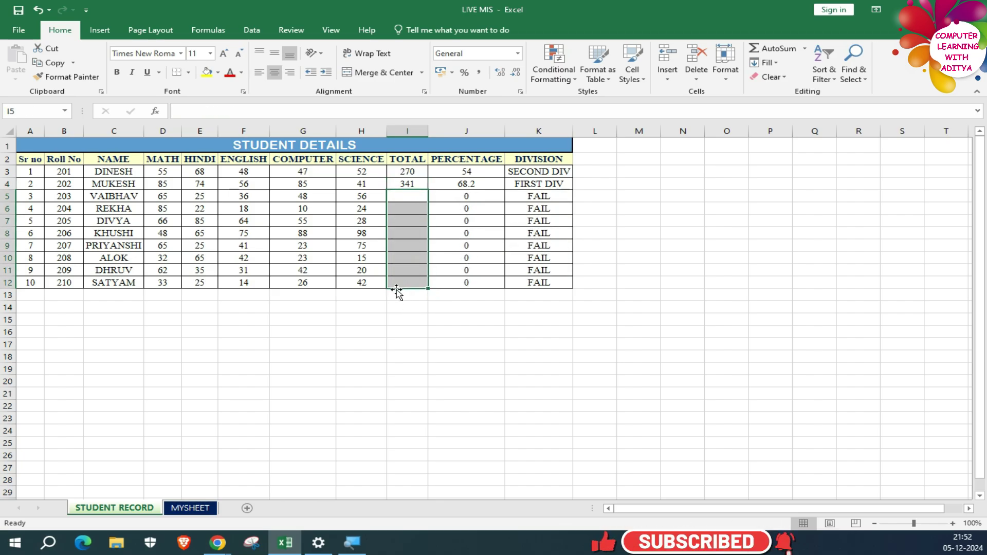
Step: Extend the I4 sum formula down the TOTAL column to I12 using the fill handle
left_click(411, 182)
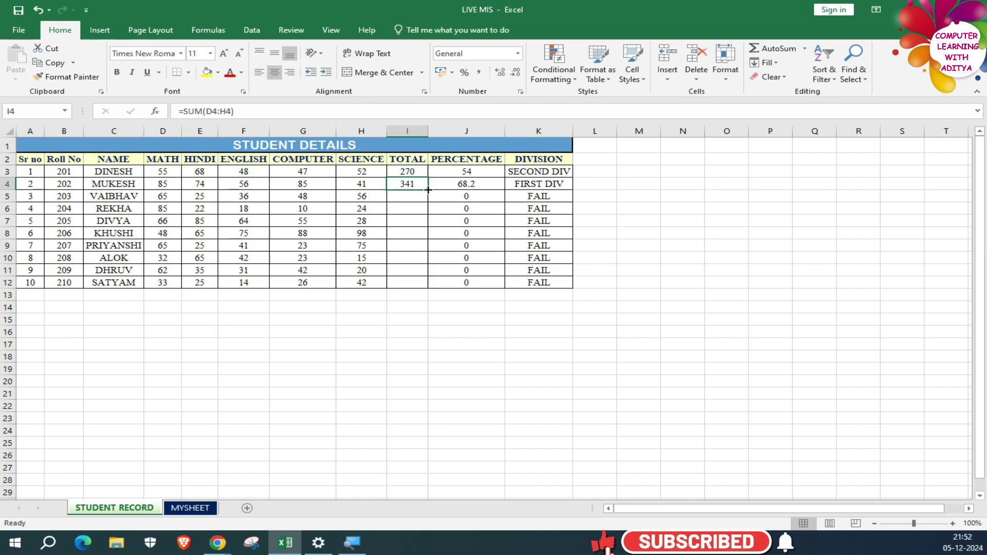
double_click(429, 190)
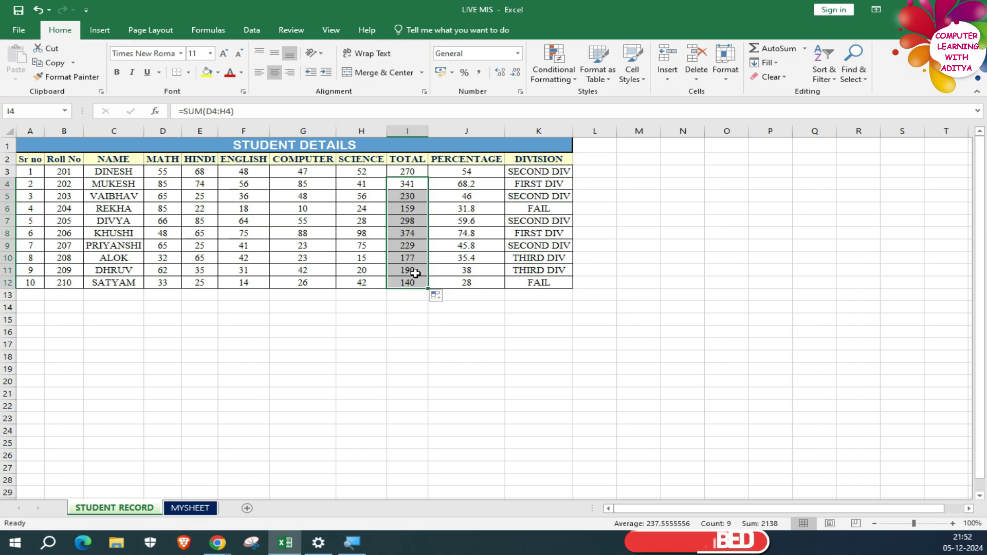
left_click(394, 329)
left_click(405, 307)
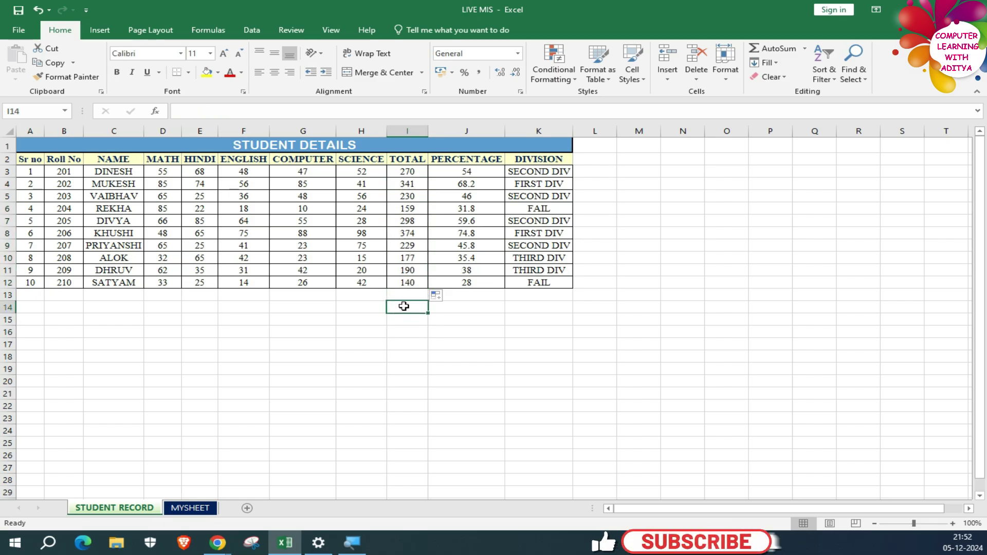
left_click(806, 49)
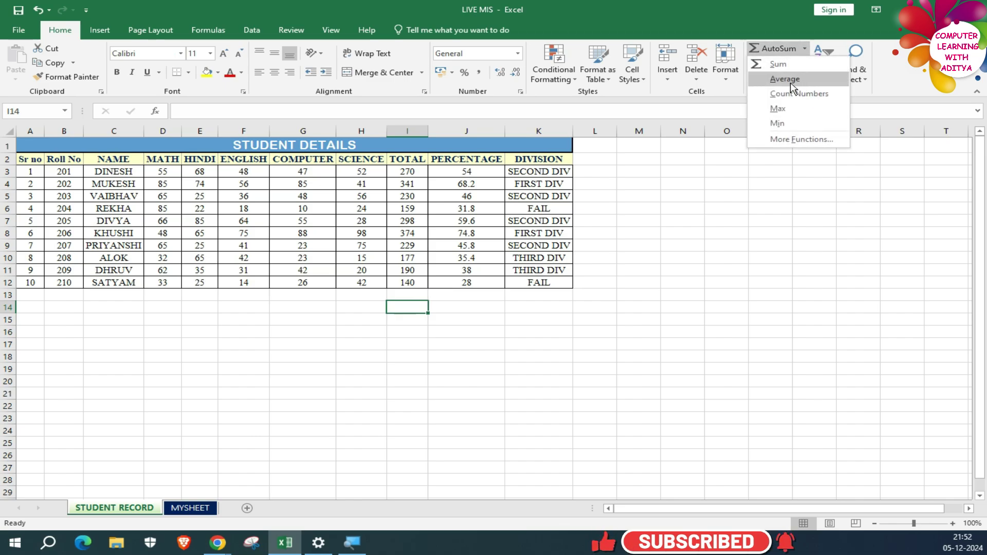
left_click(632, 294)
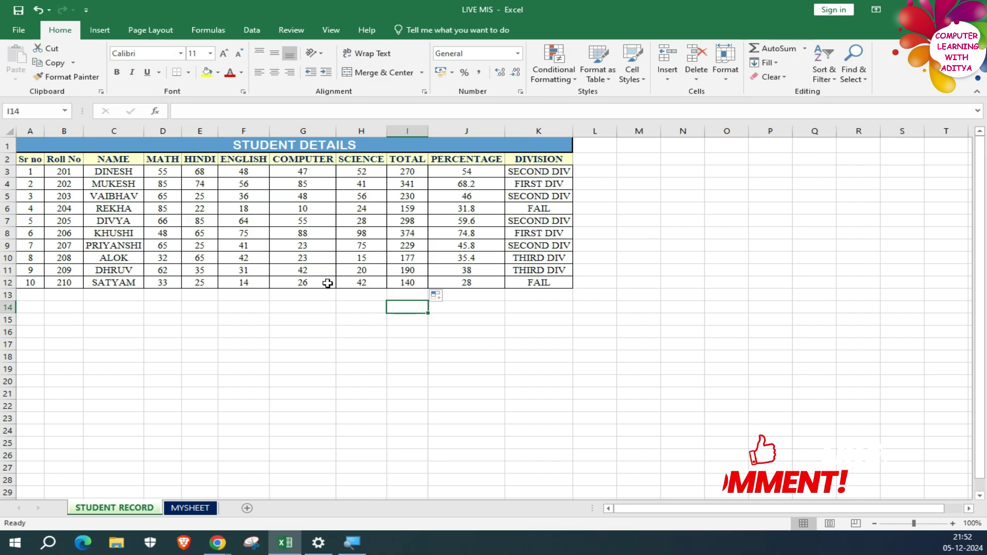
Step: Insert the AutoSum Average of the COMPUTER marks G3:G12 in cell G13 and review the averaged range
left_click(305, 296)
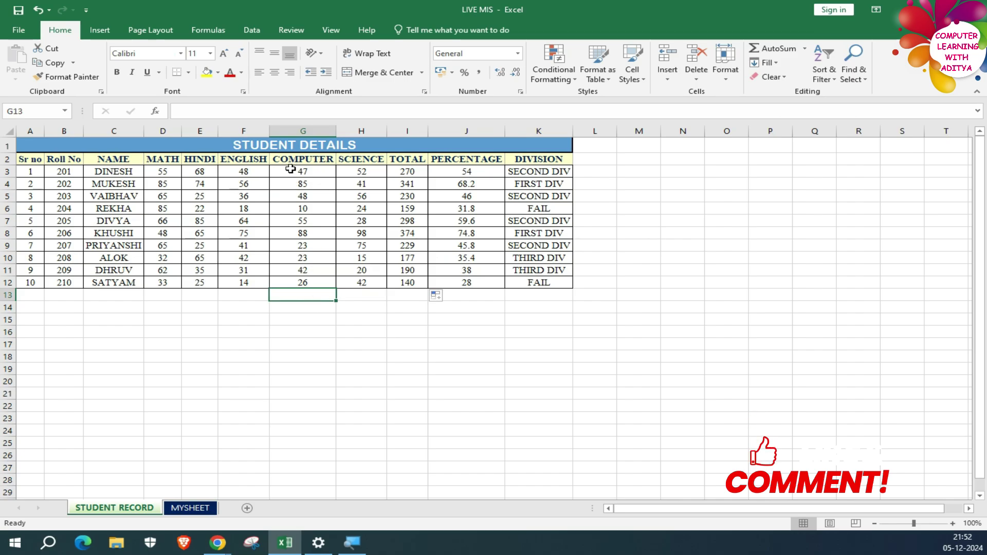
left_click_drag(291, 161, 305, 292)
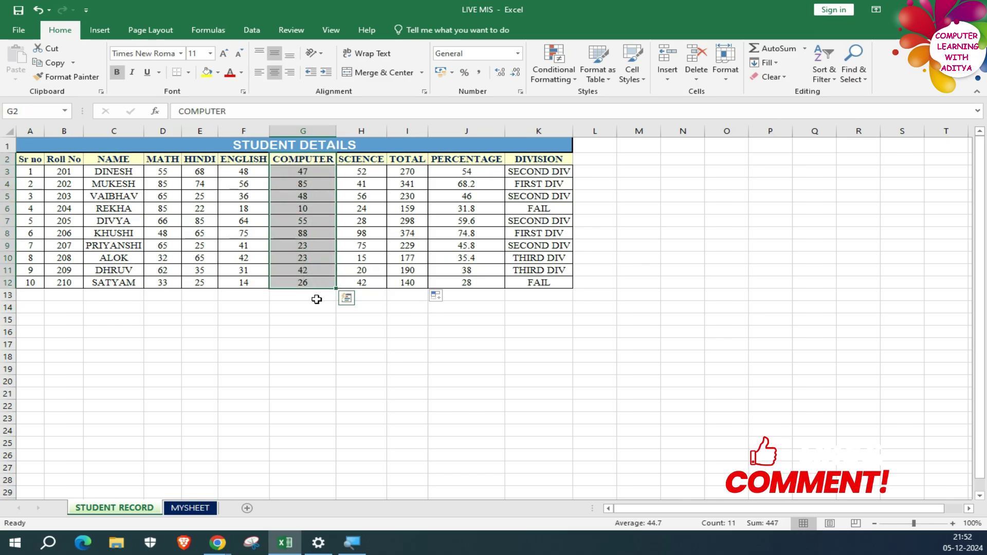
left_click(305, 296)
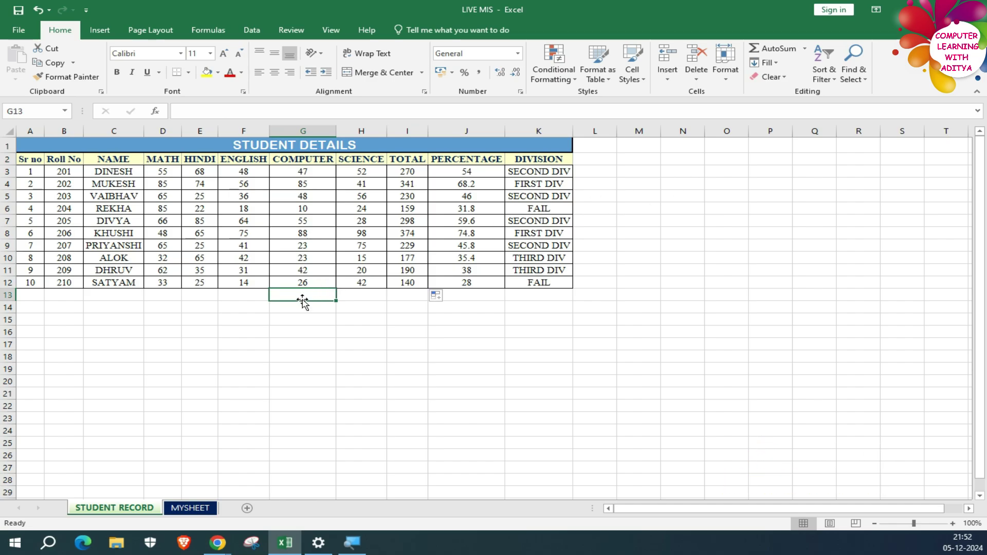
left_click(805, 49)
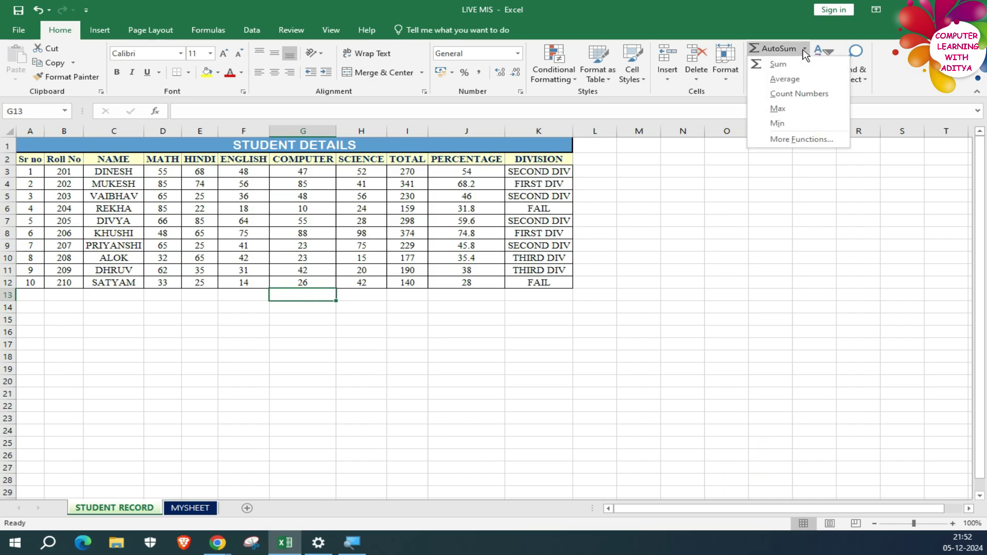
left_click(792, 79)
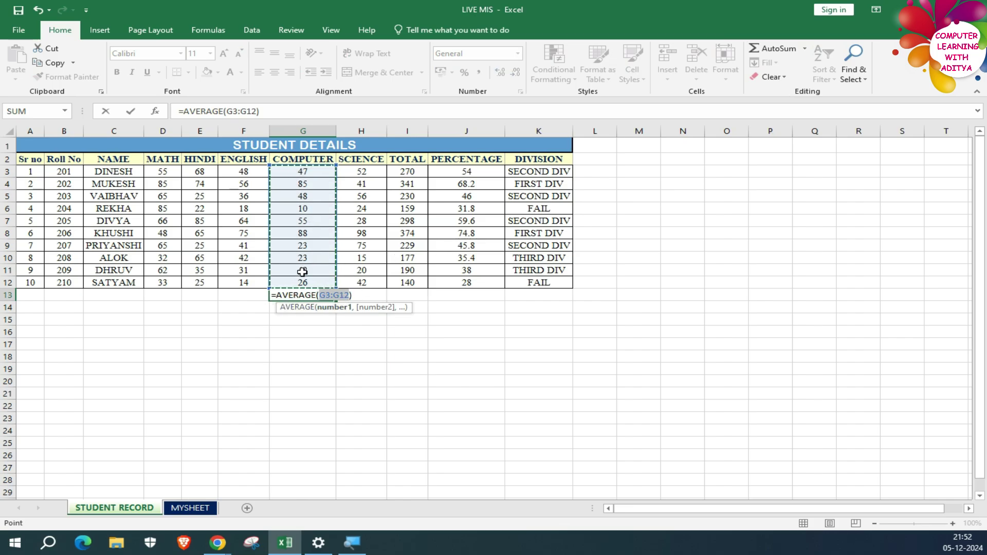
key("Return")
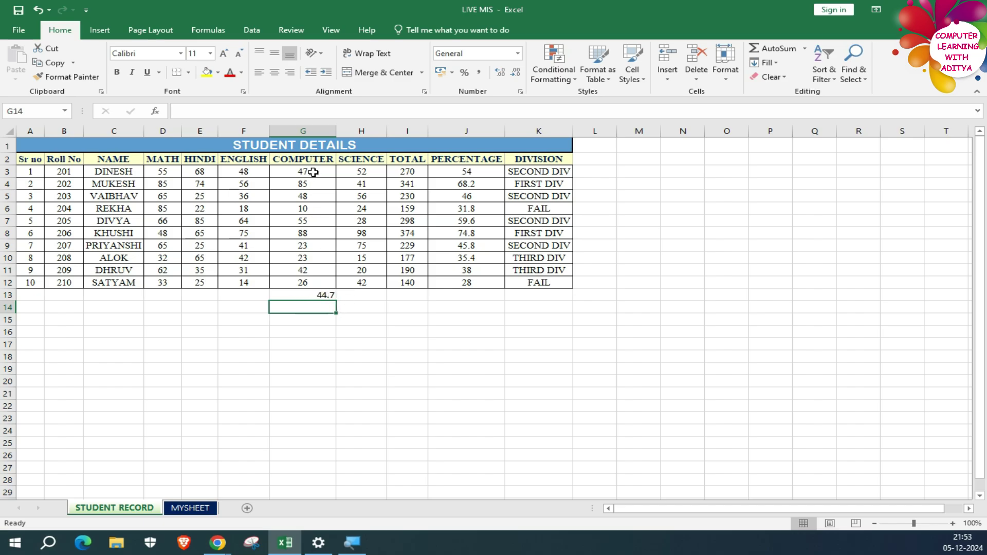
left_click_drag(313, 172, 321, 285)
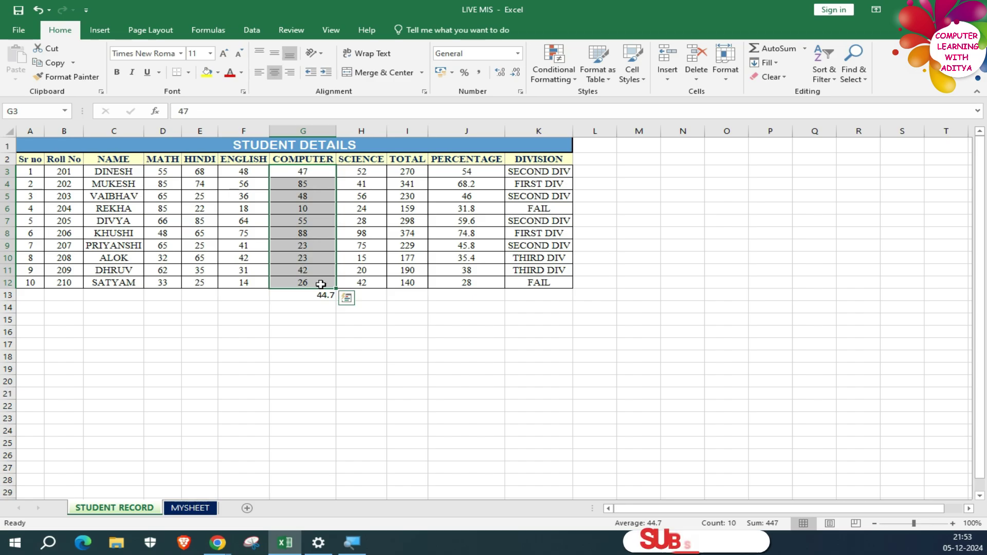
Step: Insert Count Numbers for the ENGLISH marks F3:F12 in cell F13 and check the counted range and formula
left_click(242, 291)
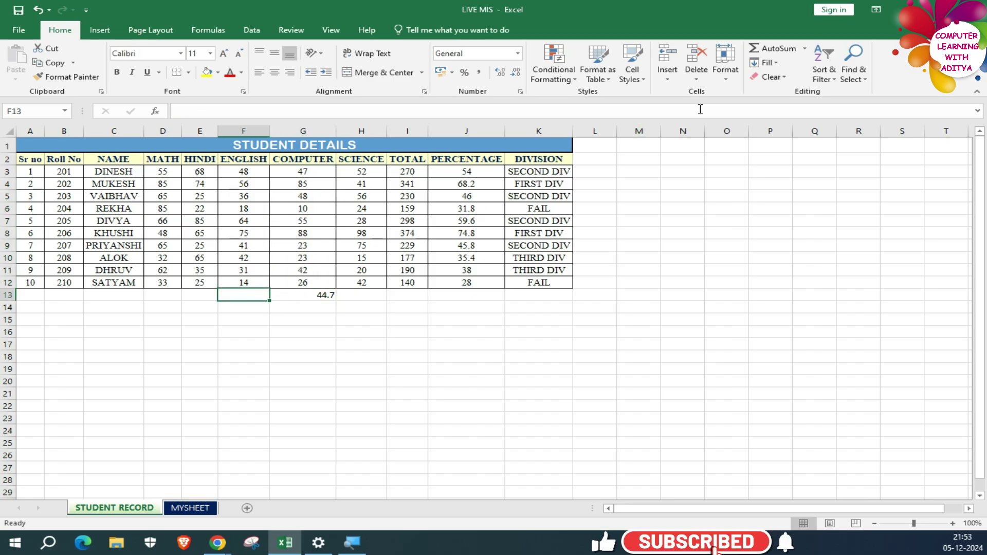
left_click(805, 49)
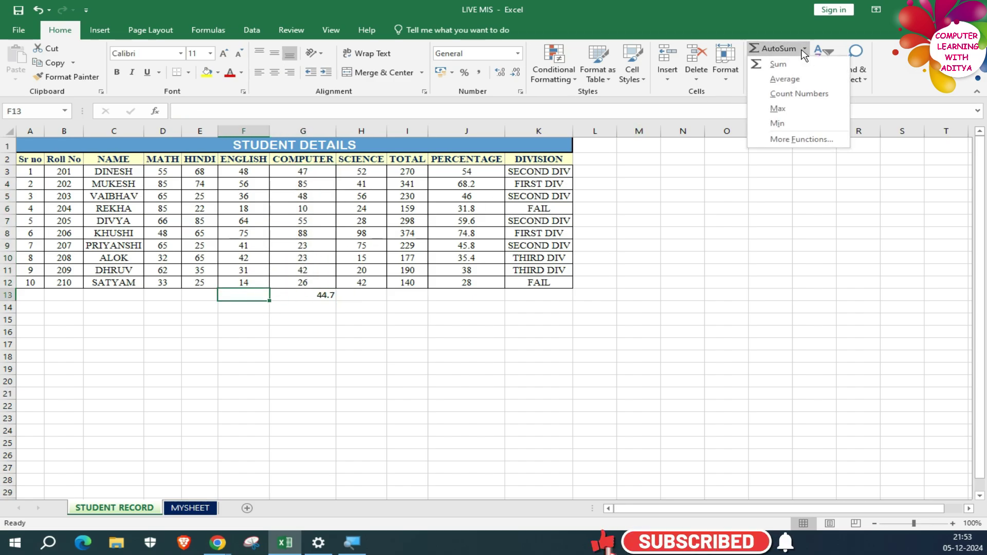
left_click(799, 94)
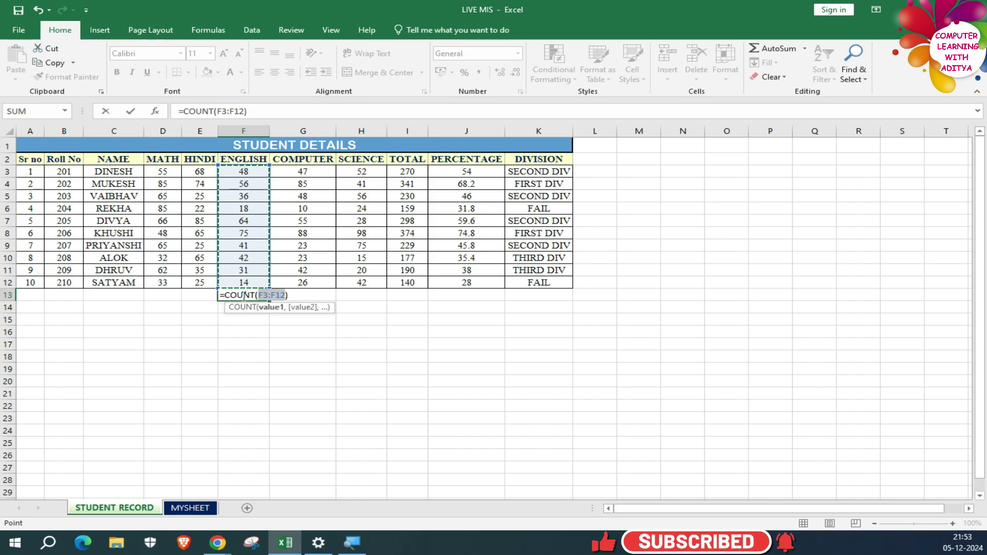
key("Return")
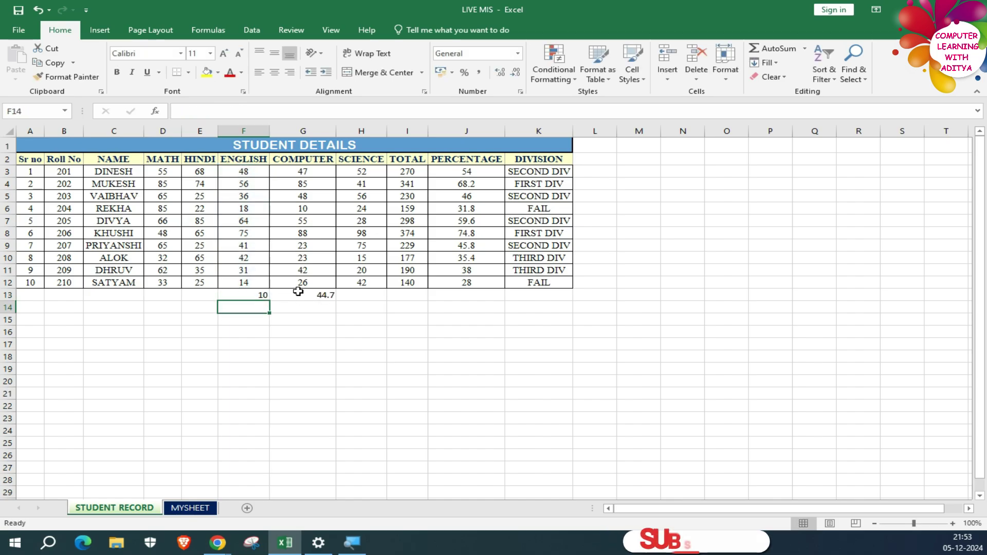
left_click_drag(254, 173, 261, 285)
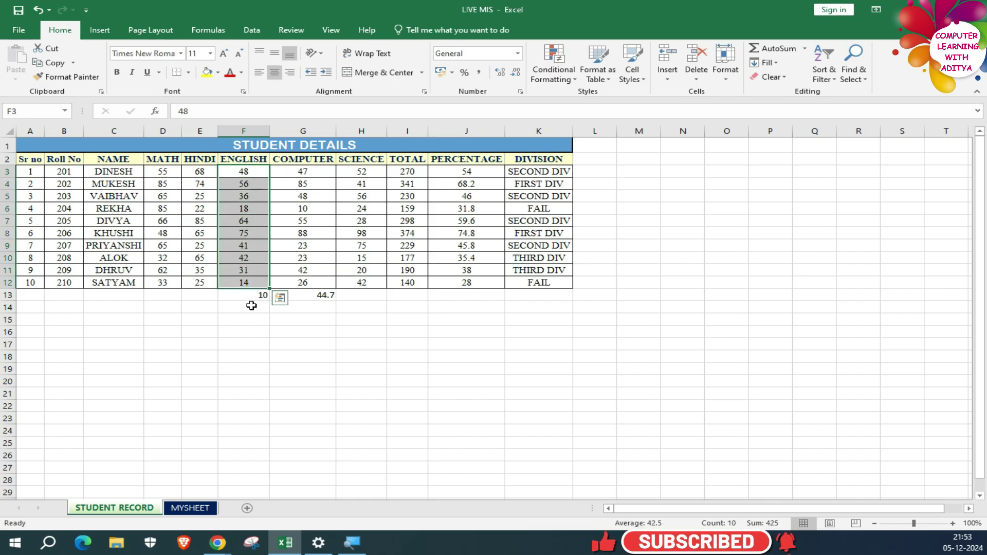
left_click(250, 292)
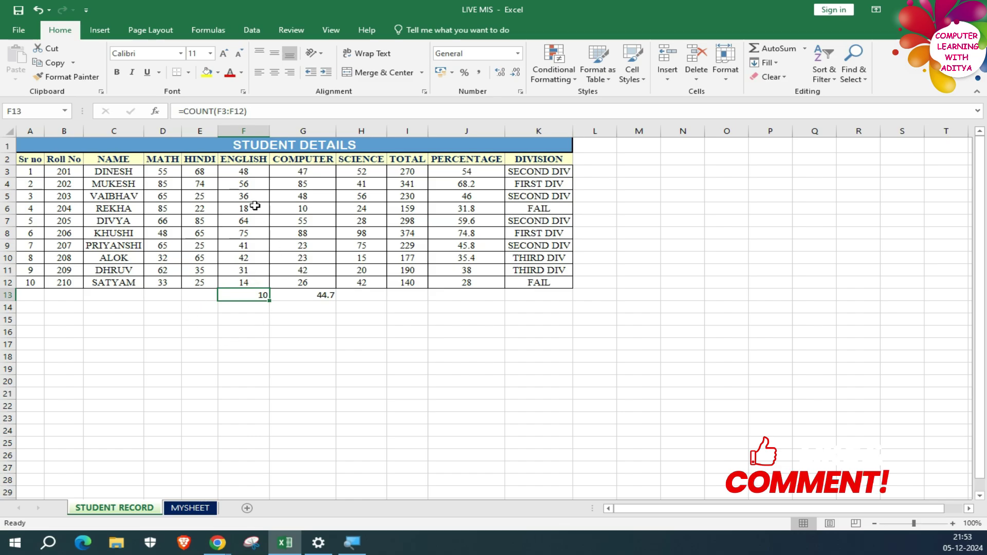
Step: Insert Count Numbers for the NAME column range C3:C12 in cell C13 and check the formula's counted range
left_click(119, 295)
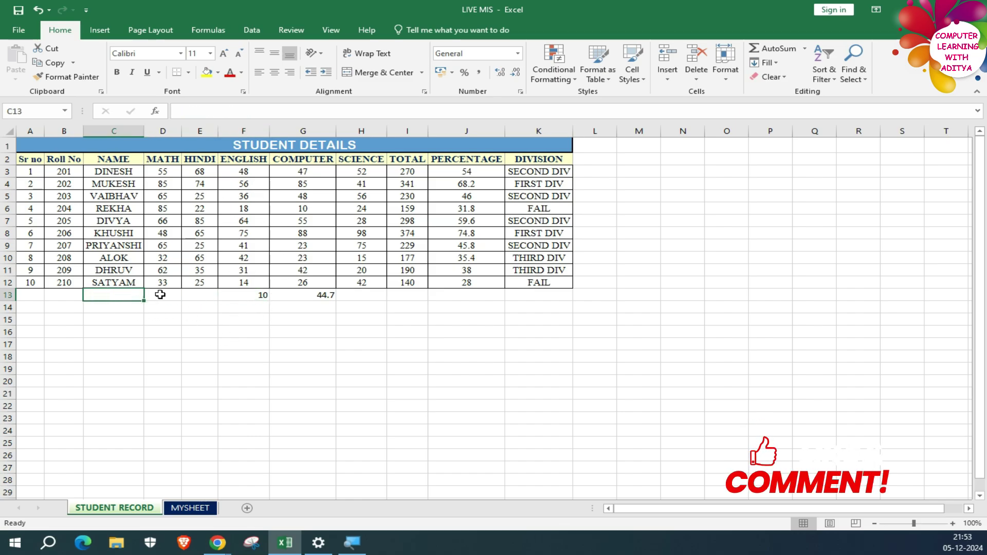
left_click(805, 47)
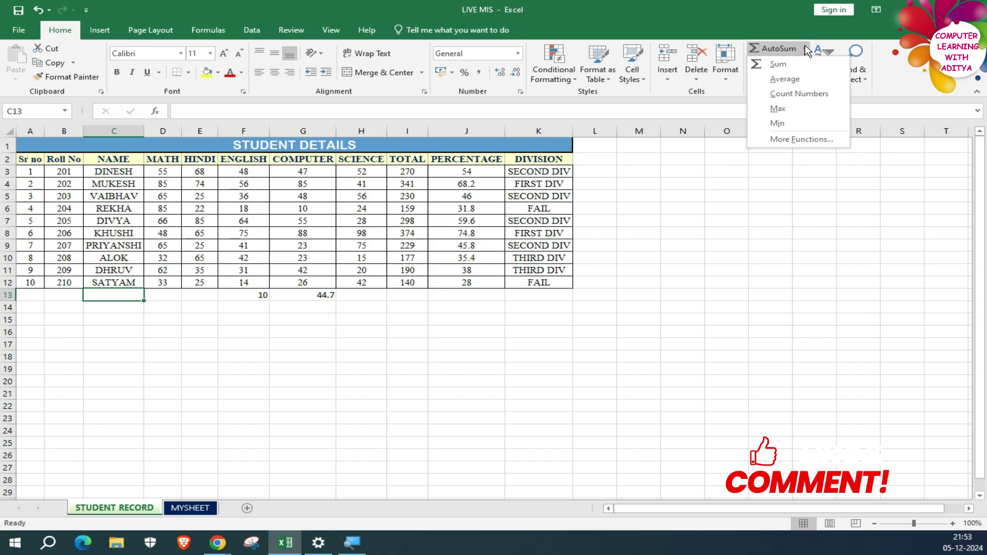
left_click(808, 96)
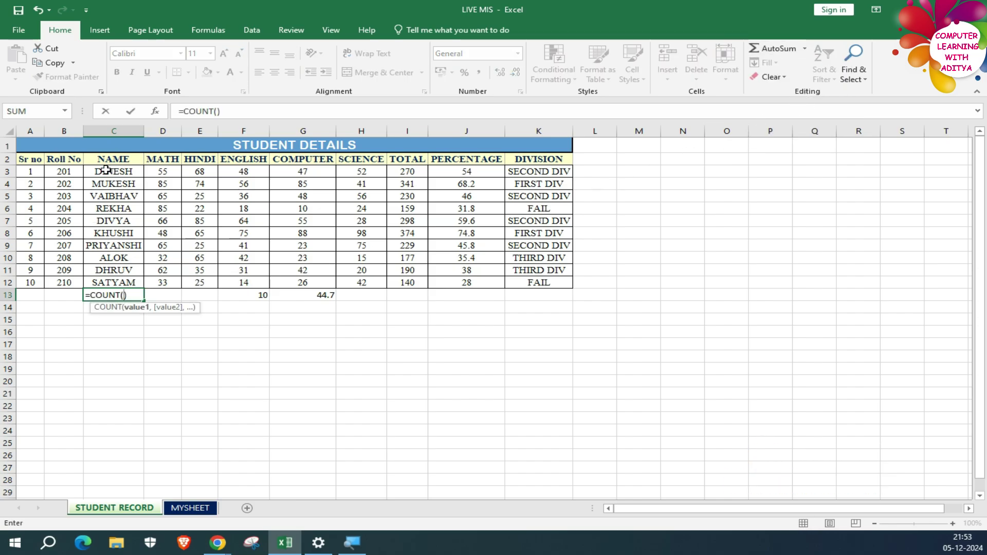
left_click_drag(126, 171, 127, 283)
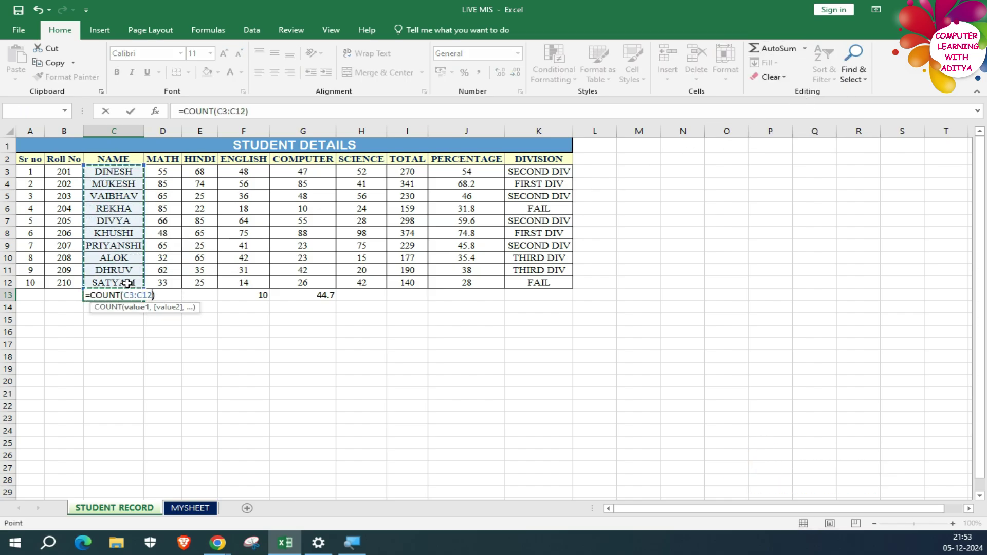
key("Return")
left_click(127, 294)
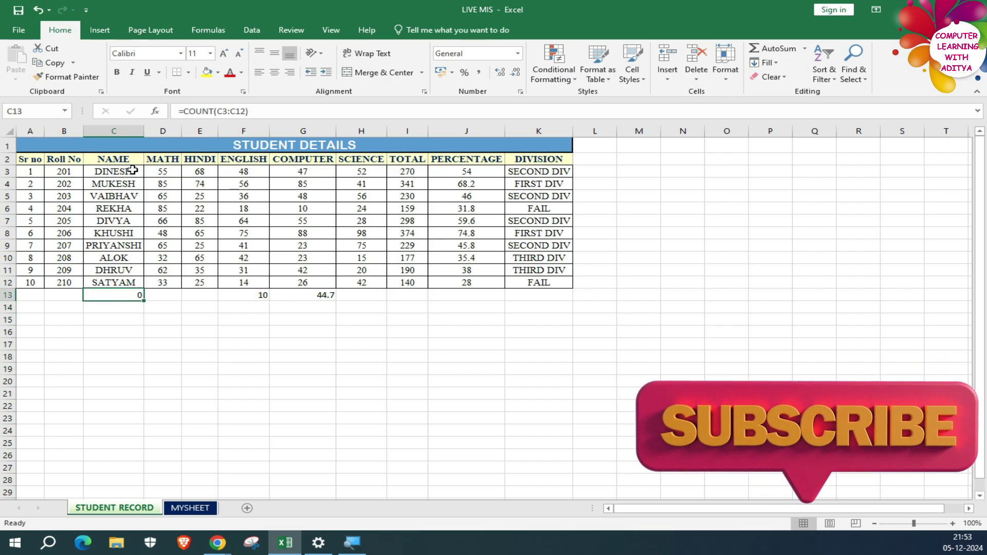
double_click(134, 296)
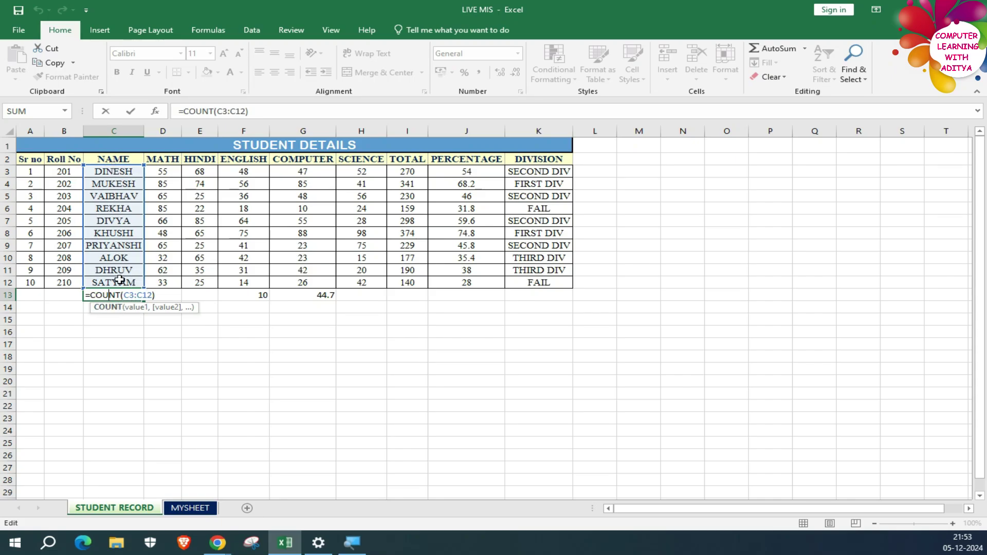
key("Return")
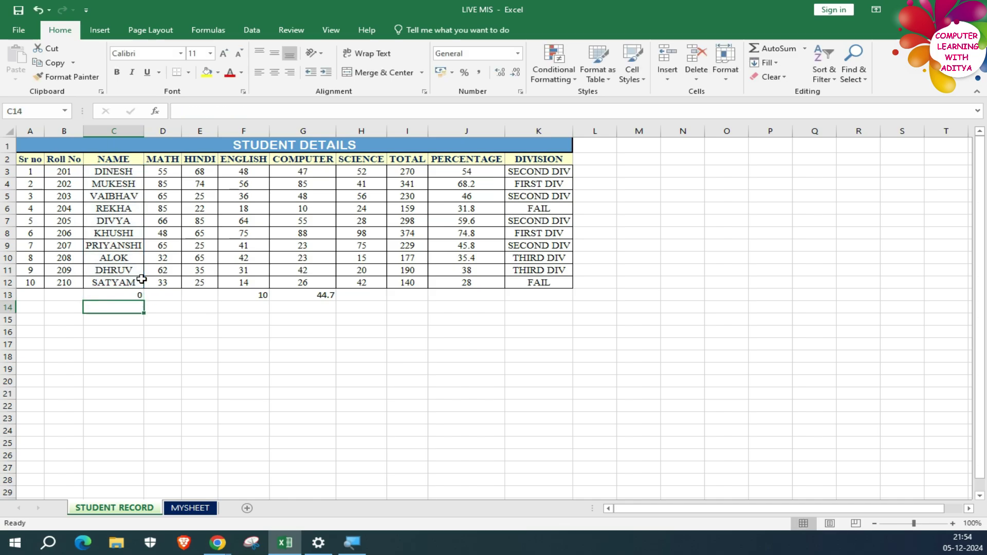
Step: Insert Count Numbers for the Roll No range B3:B12 in cell B13 and check its formula
left_click(64, 293)
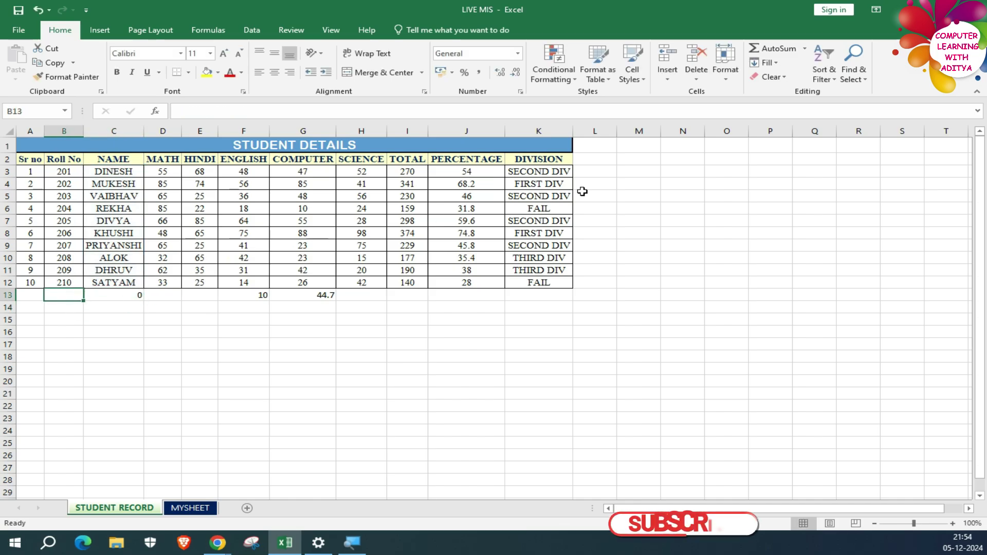
left_click(805, 49)
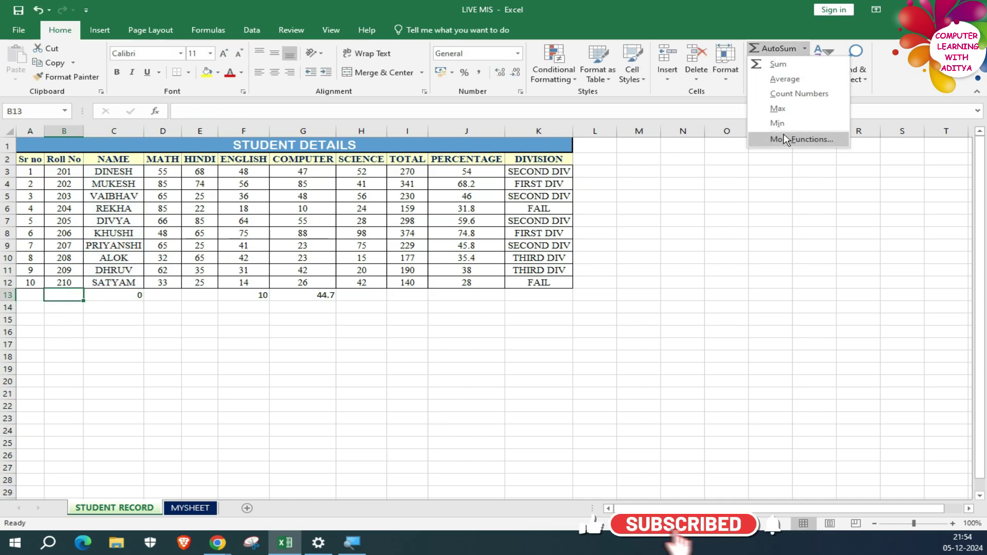
left_click(791, 95)
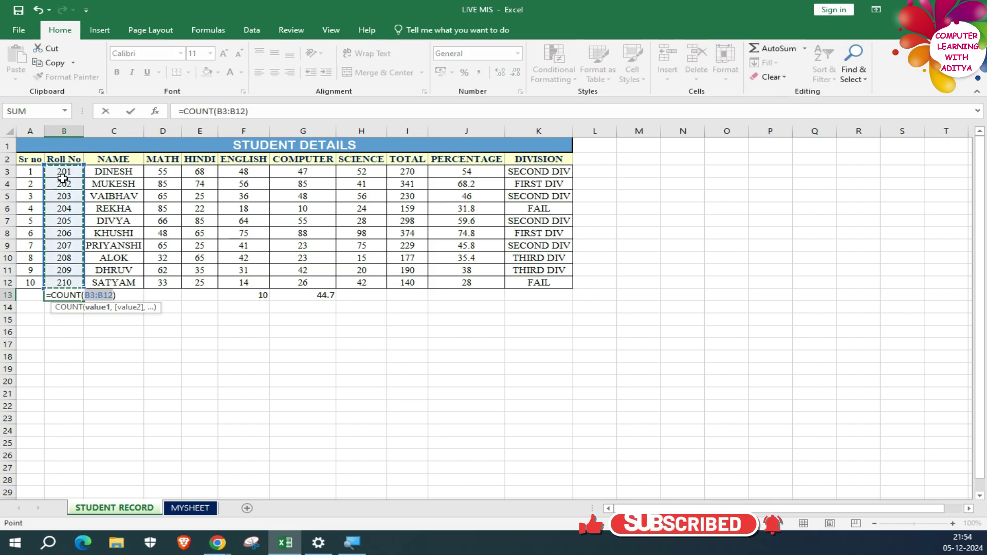
key("Return")
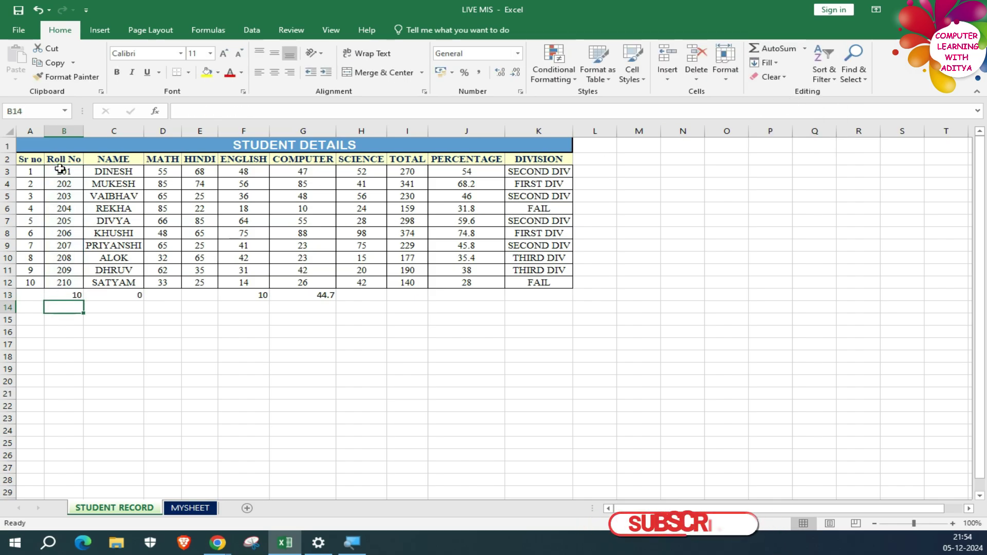
left_click(73, 294)
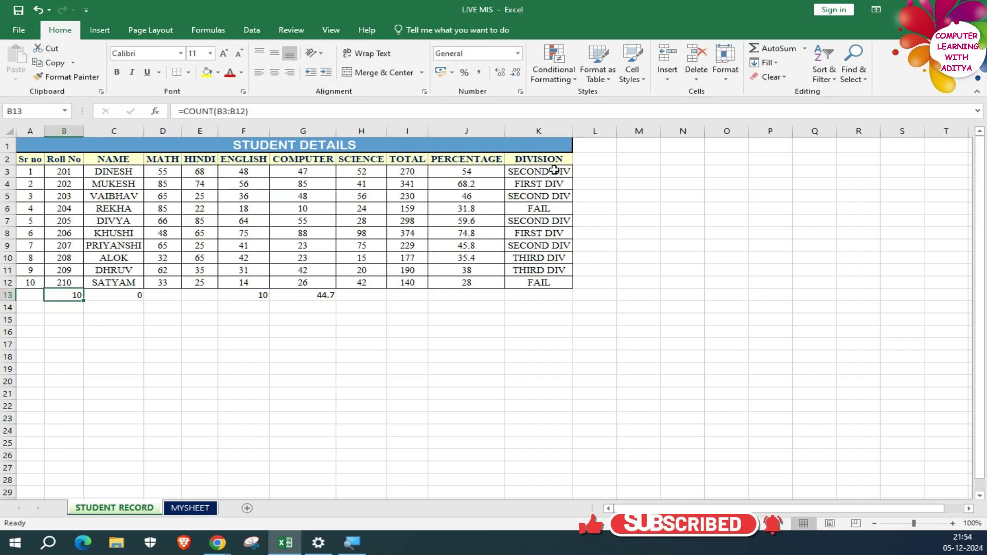
Step: Insert Count Numbers in cell K13 for the DIVISION range K3:K12 instead of the suggested range, and check its formula
left_click(540, 296)
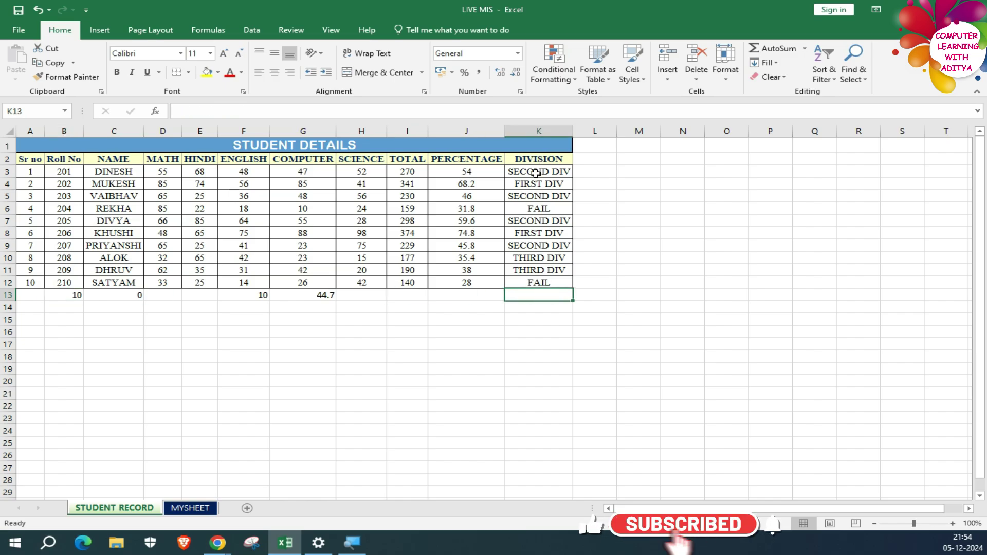
left_click(805, 50)
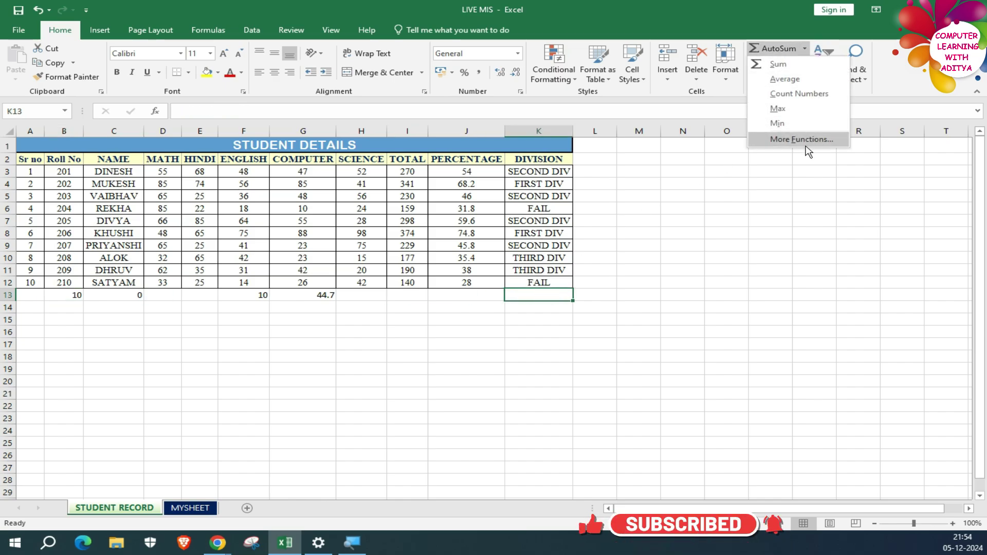
left_click(800, 94)
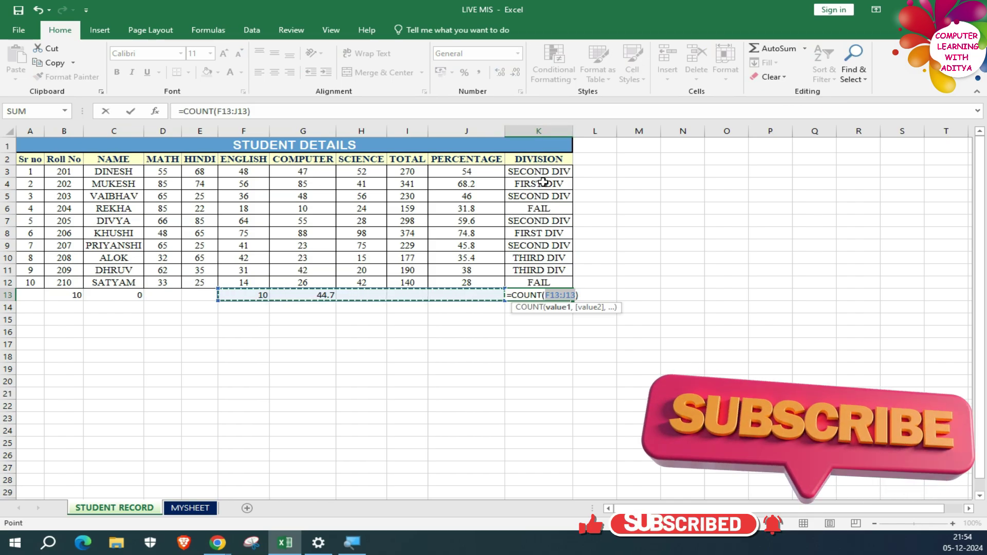
left_click_drag(539, 172, 556, 277)
key("Return")
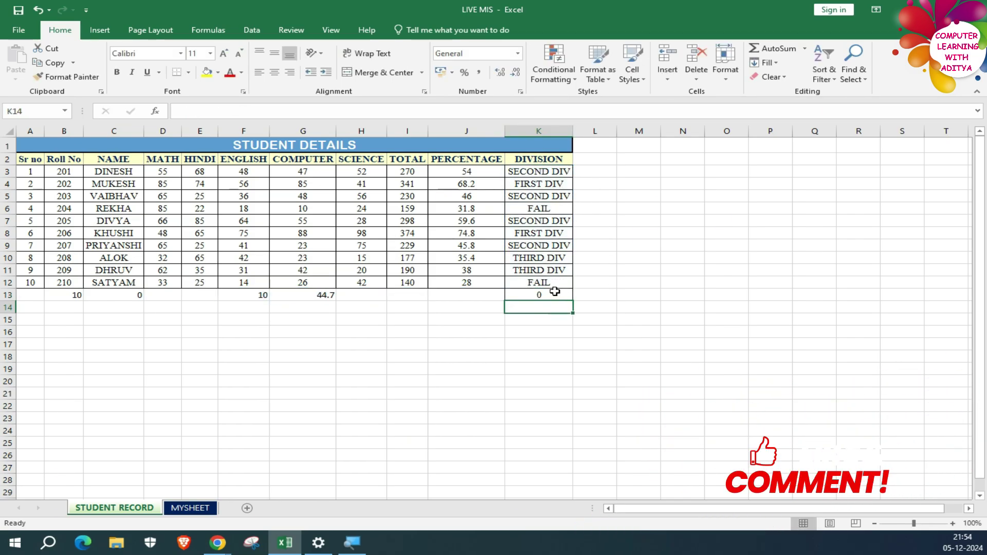
left_click(556, 291)
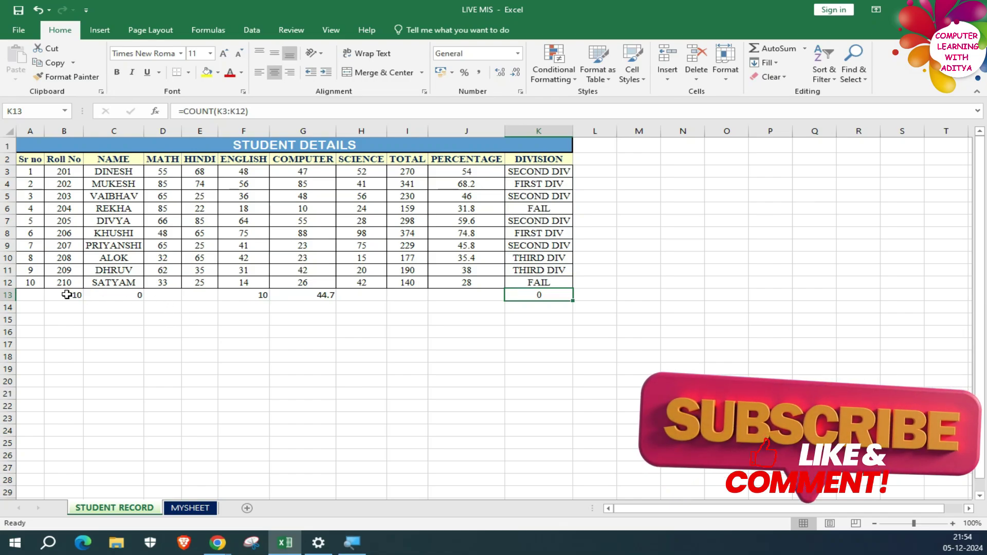
Step: Clear the function results in B13:K13 below the student table
left_click_drag(73, 295, 554, 299)
key("Delete")
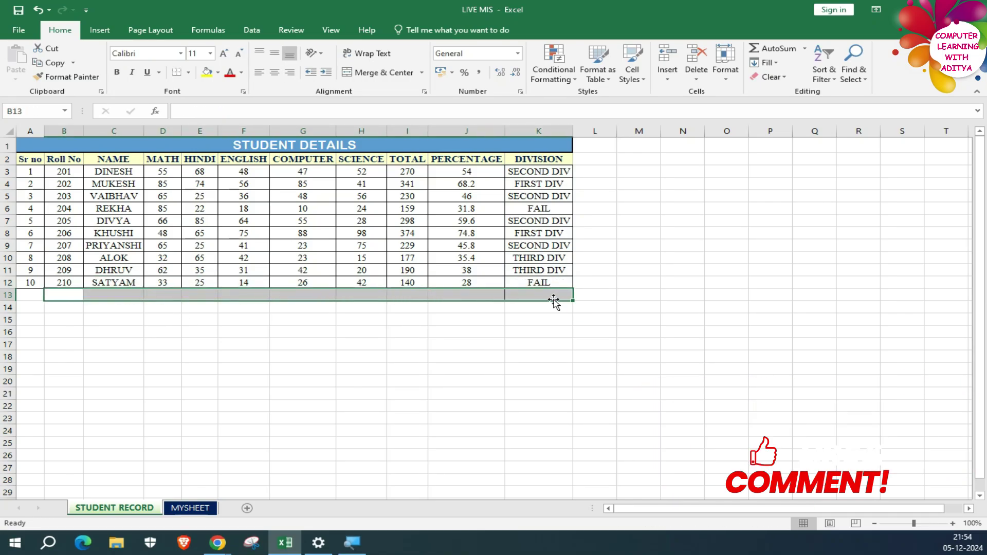
left_click(313, 294)
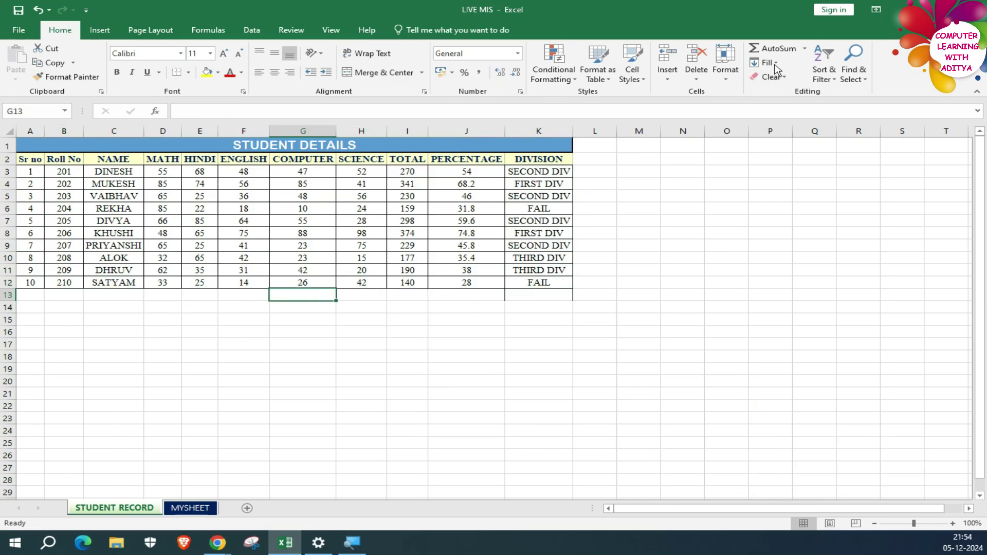
left_click(805, 49)
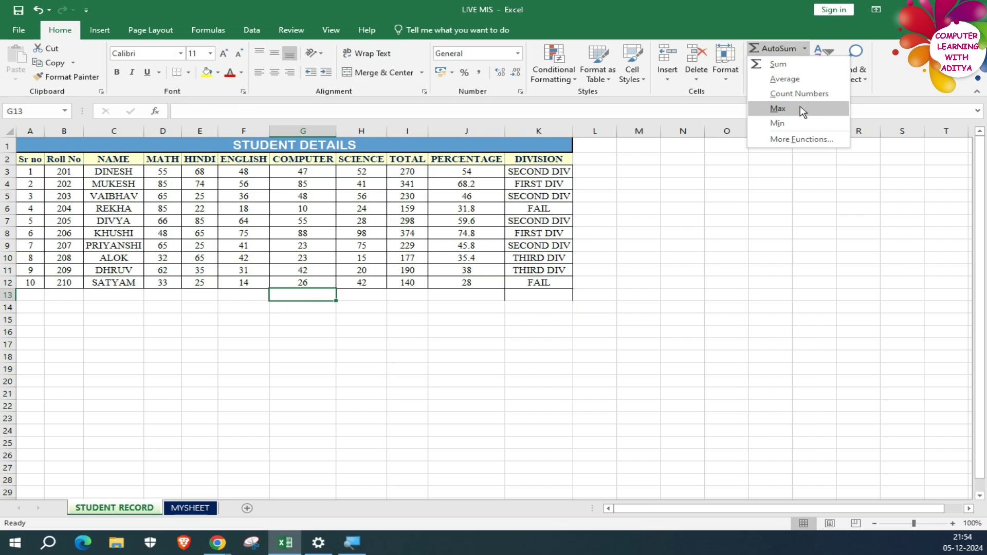
left_click(452, 337)
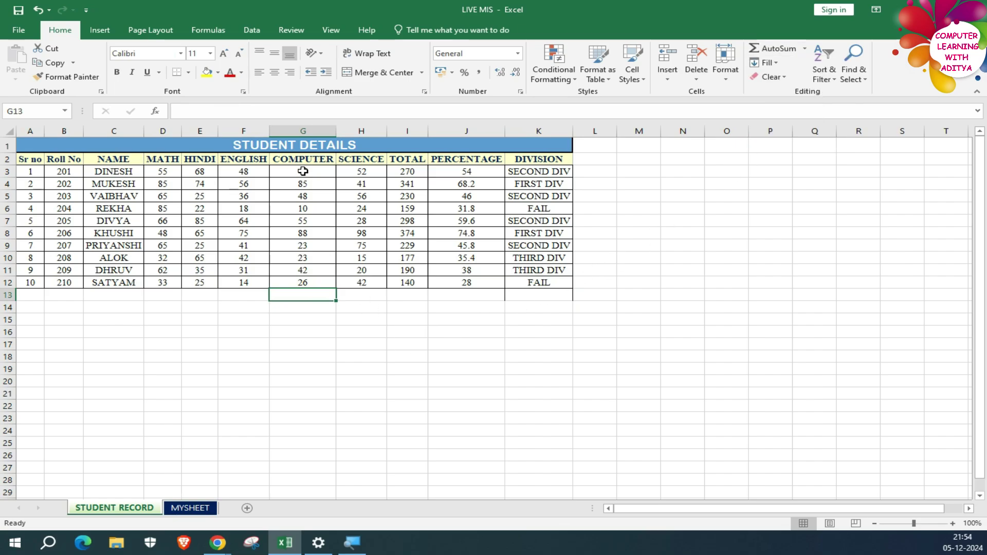
Step: Insert the AutoSum Max of the COMPUTER marks G3:G12 in cell G13 and compare it with the marks and the row 8 record
left_click_drag(303, 170, 302, 206)
left_click_drag(302, 267, 303, 286)
left_click(301, 295)
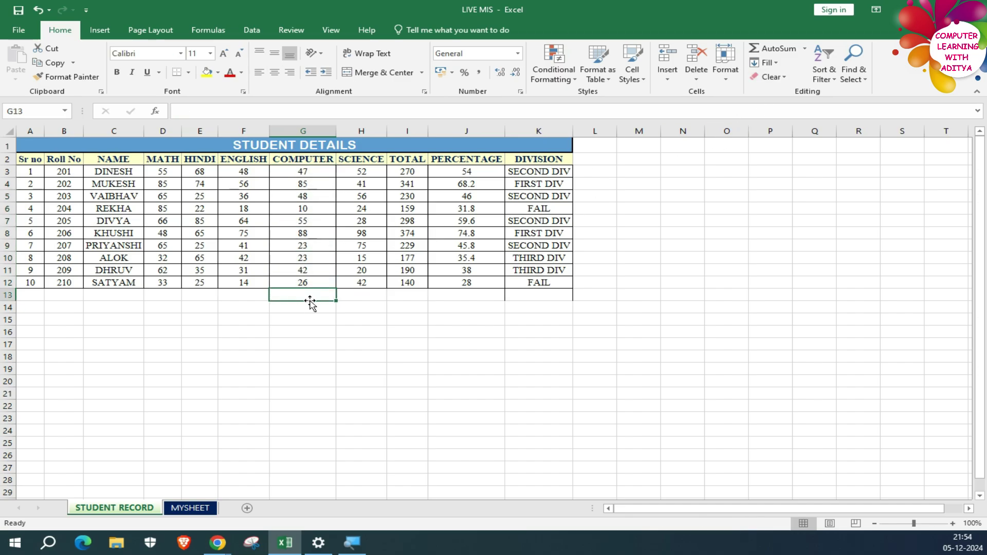
left_click(804, 49)
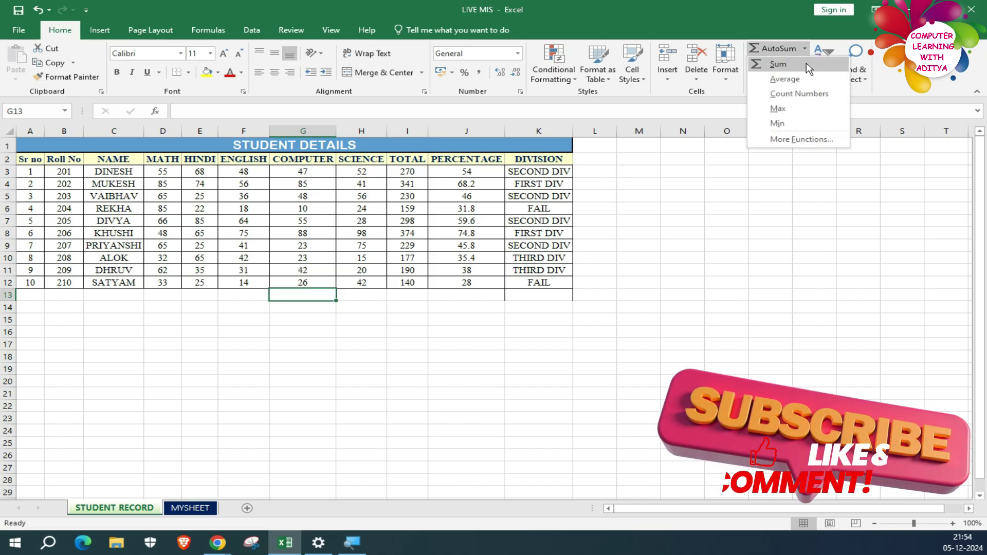
left_click(806, 114)
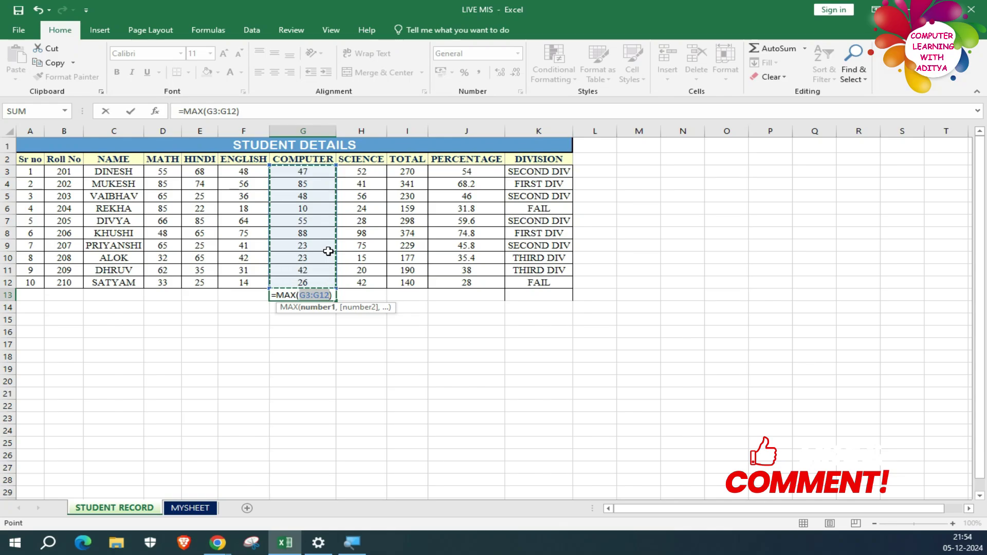
key("Return")
left_click(324, 295)
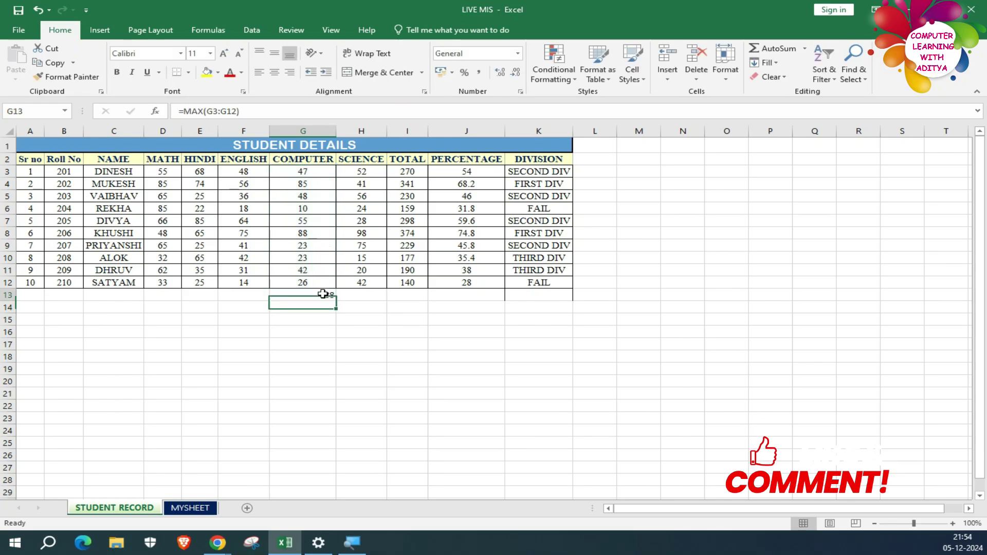
left_click_drag(310, 170, 309, 282)
left_click_drag(310, 236, 44, 236)
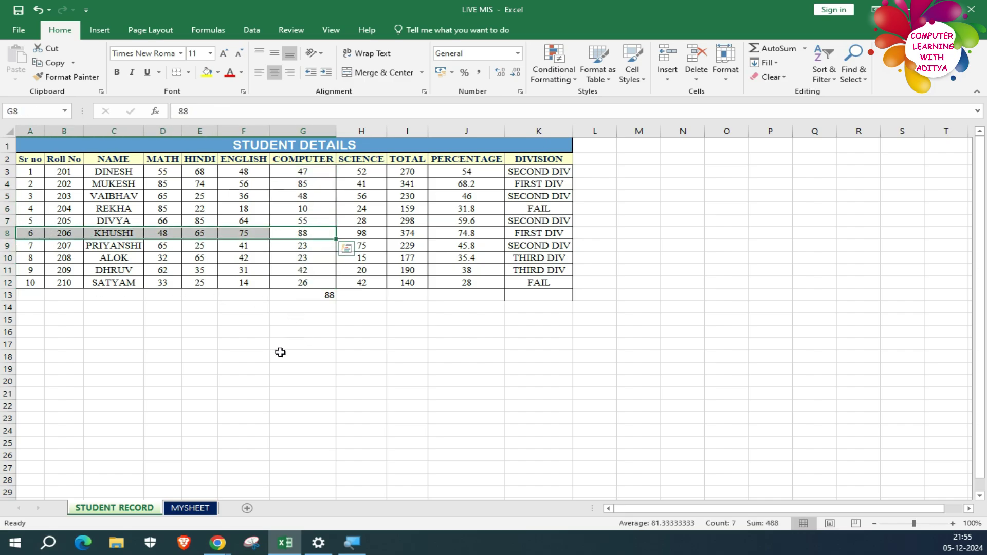
Step: Insert the AutoSum Min of the ENGLISH marks F3:F12 in cell F13 and highlight the matching record in B12:F12
left_click(234, 297)
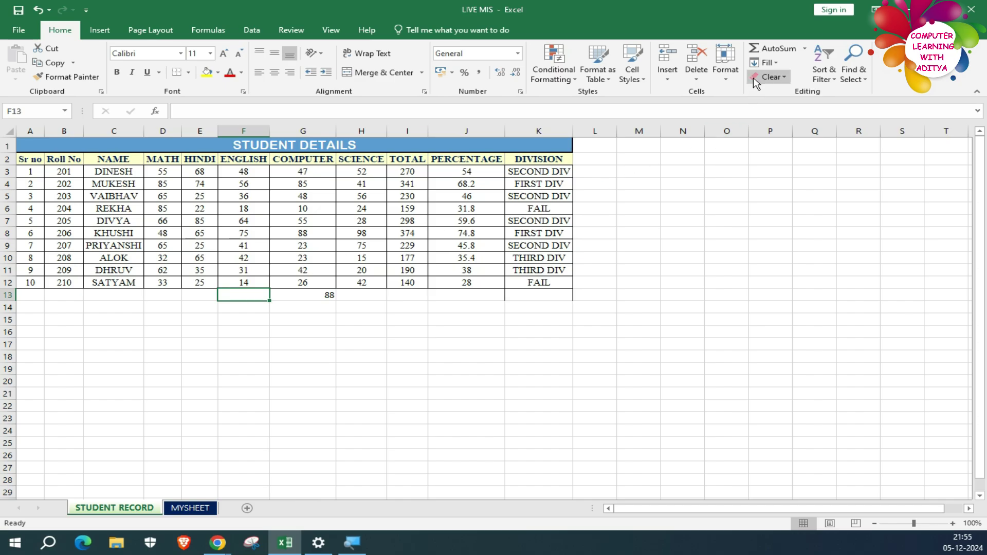
left_click(805, 50)
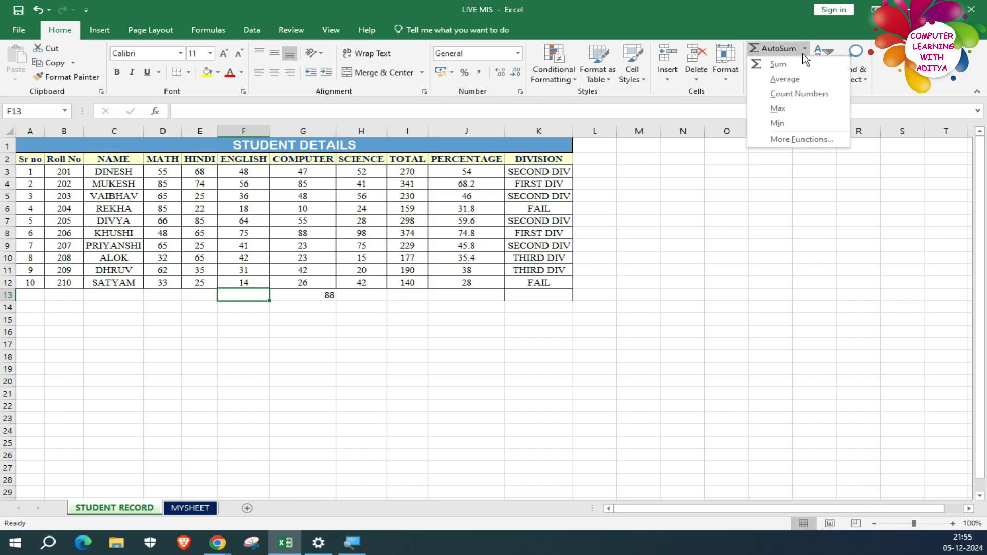
left_click(783, 125)
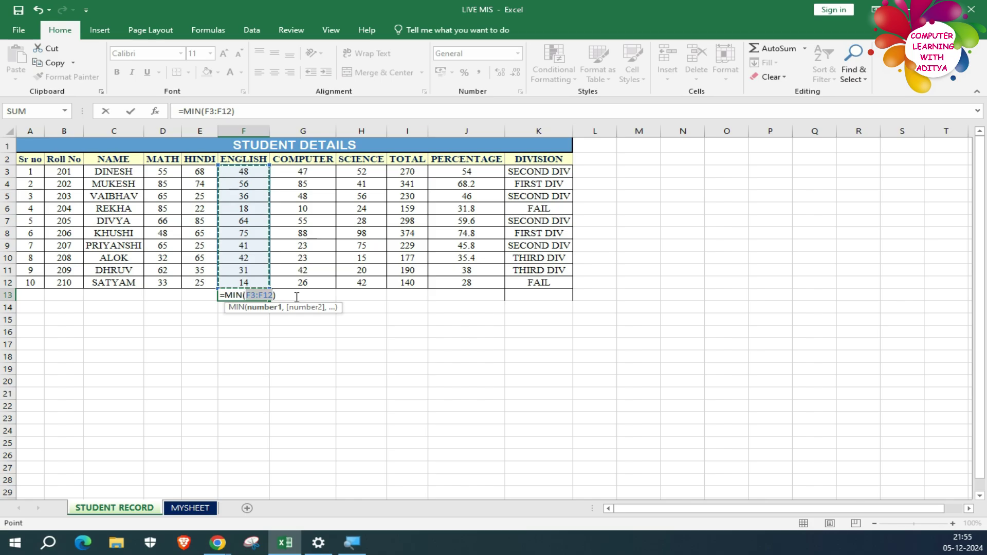
key("Return")
left_click(237, 294)
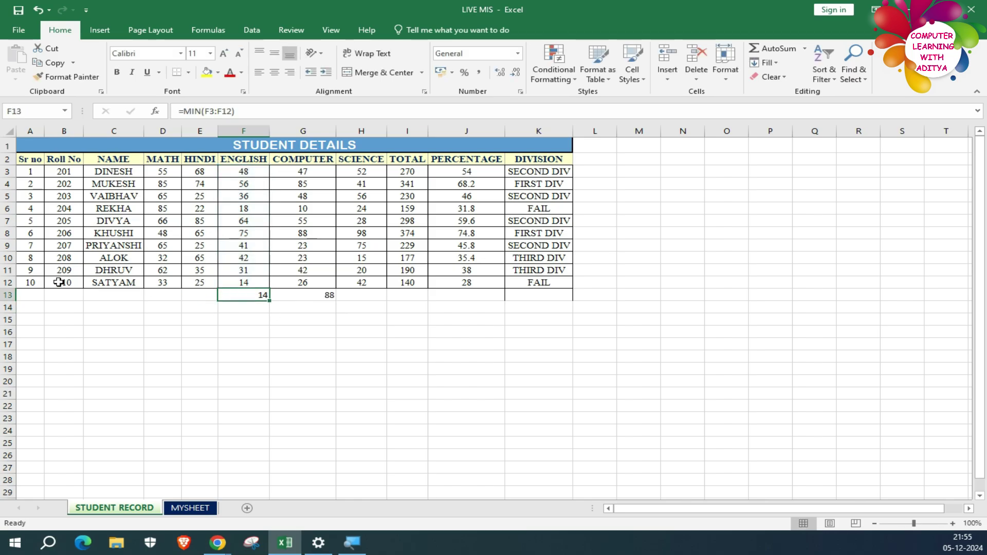
left_click_drag(59, 283, 262, 280)
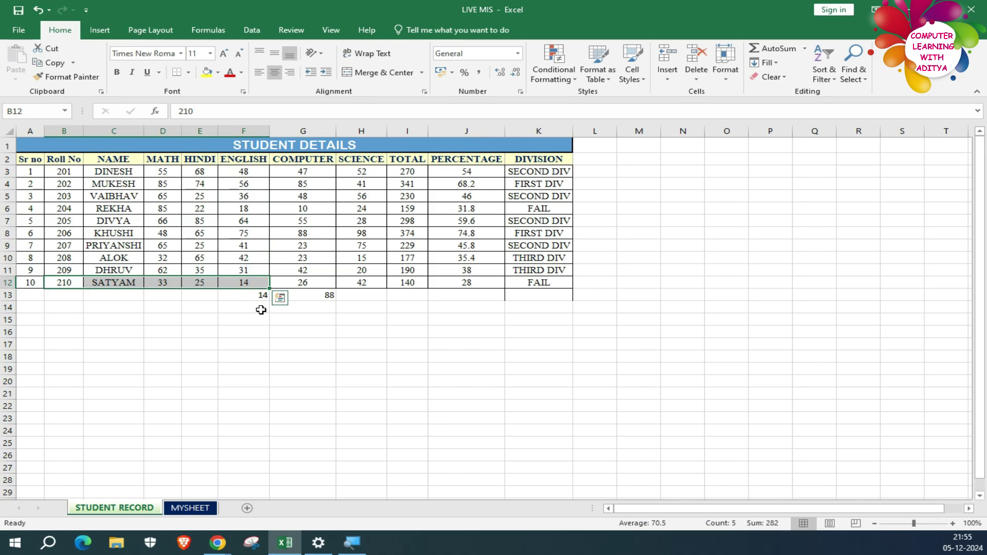
Step: Clear the Min and Max results below the table by emptying the range F13:H18
left_click_drag(260, 294, 370, 352)
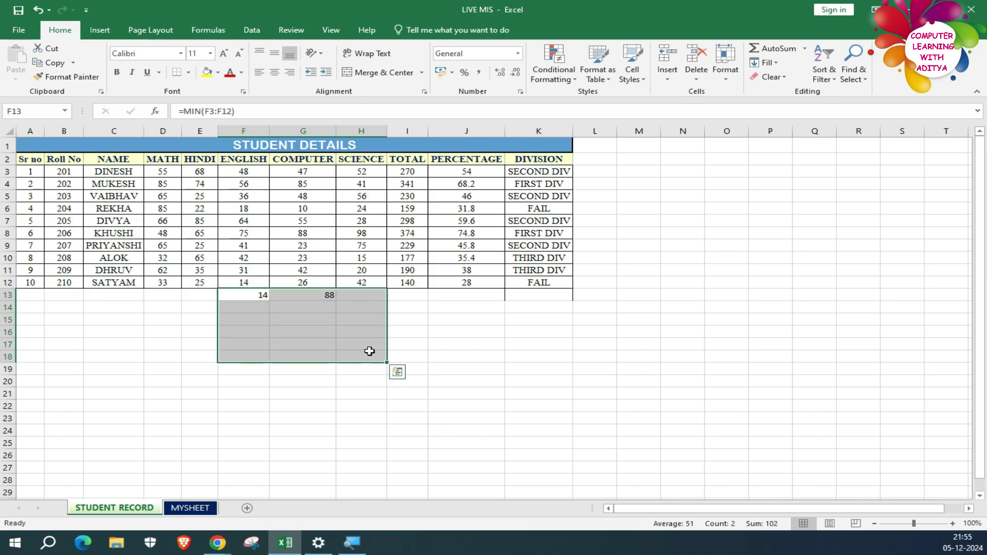
key("Delete")
left_click(329, 309)
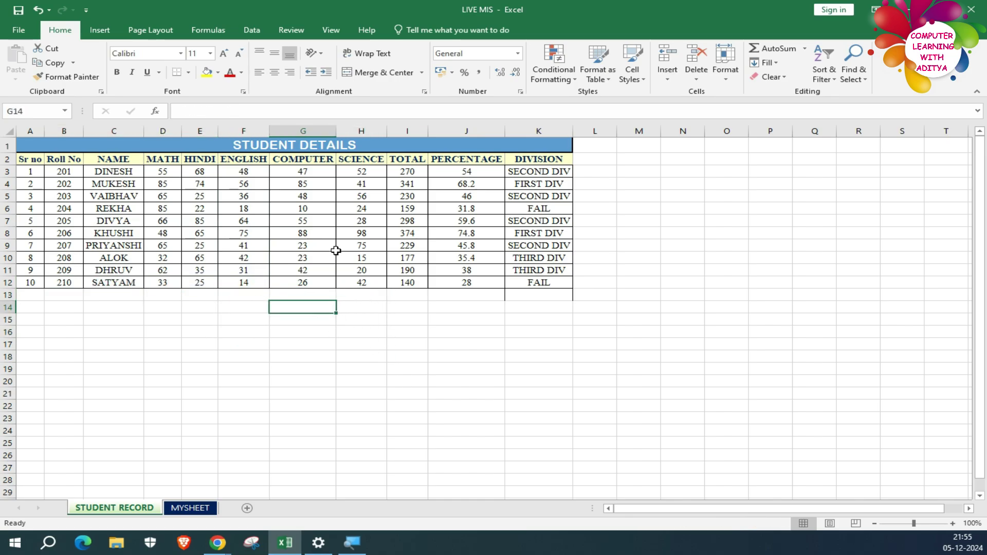
Step: Select the ENGLISH marks F3:F12, open AutoSum's More Functions for cell F13, review the function list, and cancel without inserting
left_click_drag(260, 174, 251, 282)
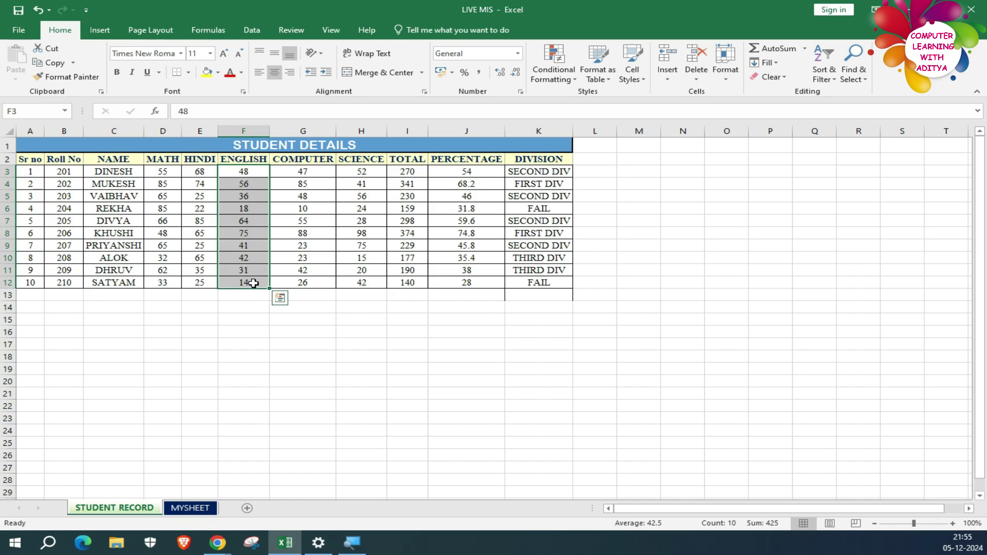
left_click(234, 295)
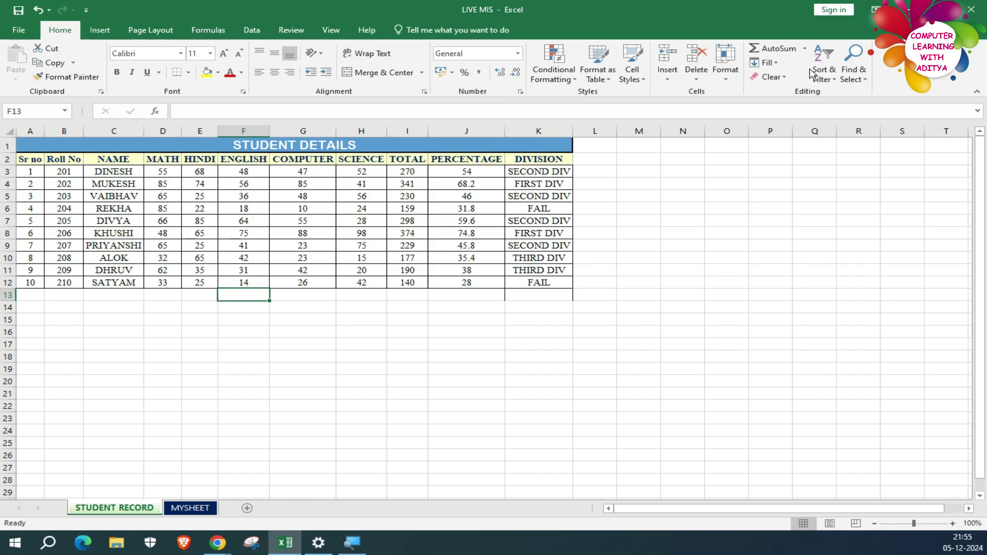
left_click(803, 48)
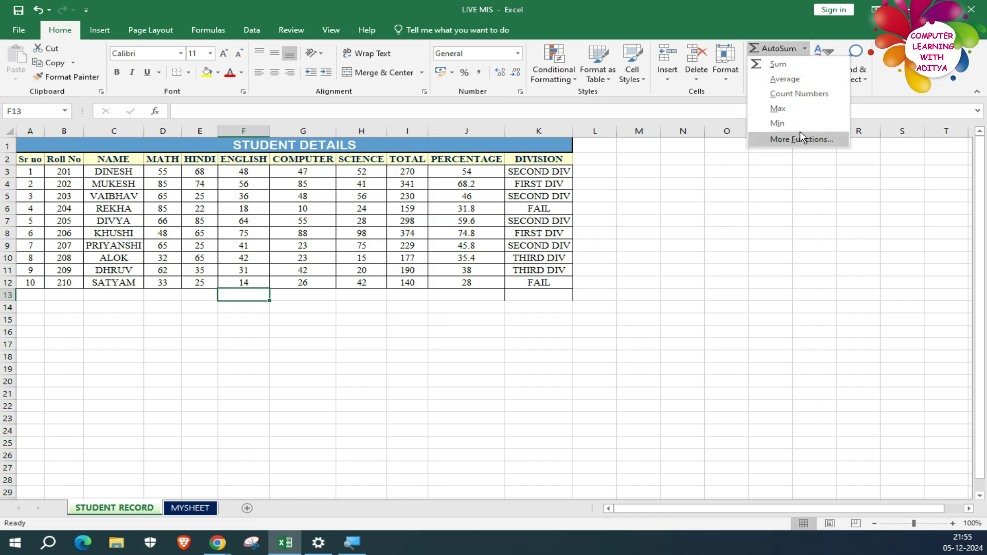
left_click(787, 144)
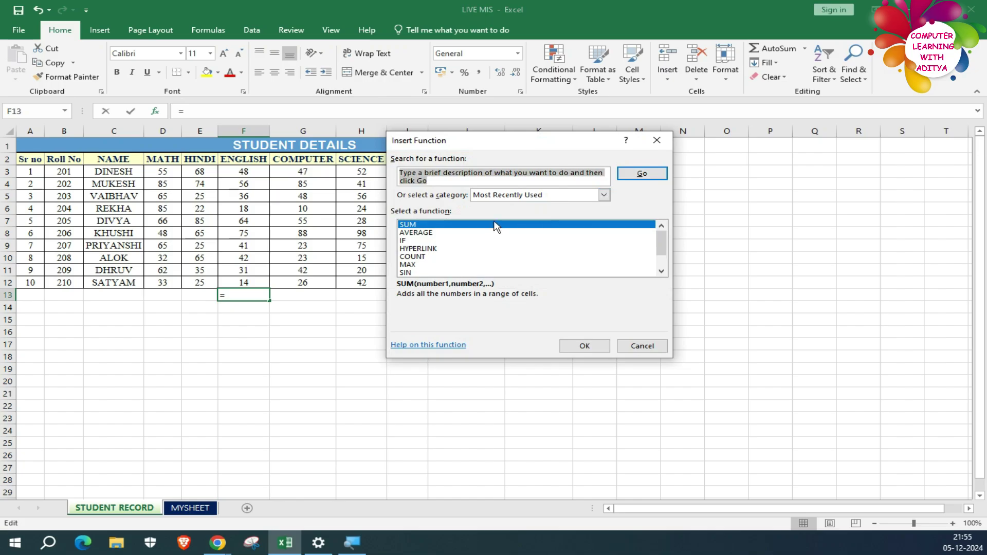
mouse_move(662, 238)
left_mouse_down()
mouse_move(662, 263)
mouse_move(661, 236)
left_mouse_up()
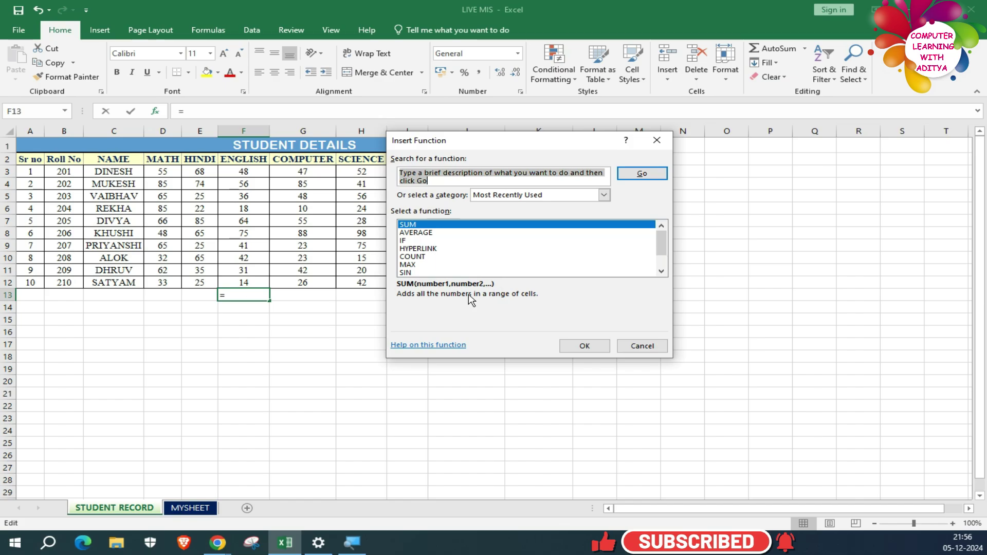
left_click(649, 349)
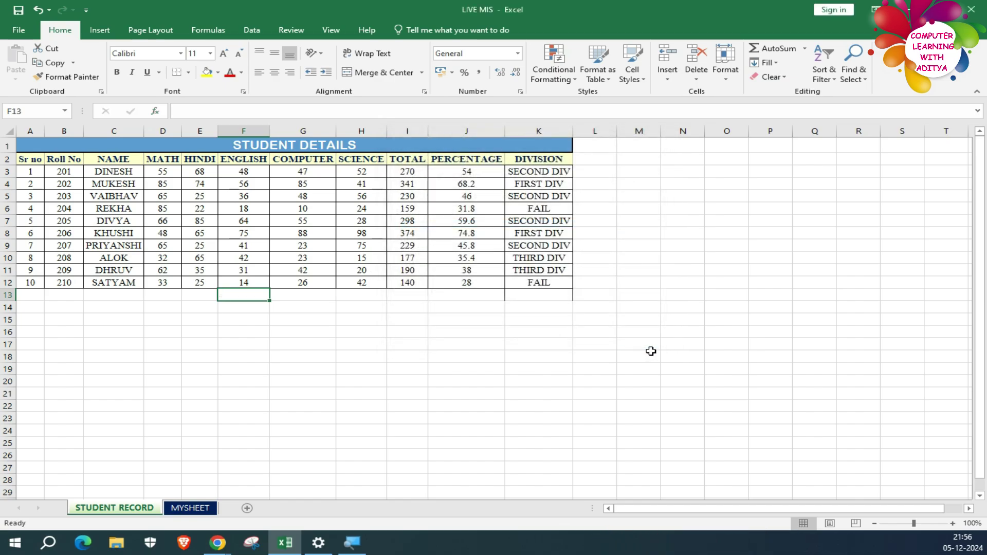
left_click(477, 329)
left_click(805, 48)
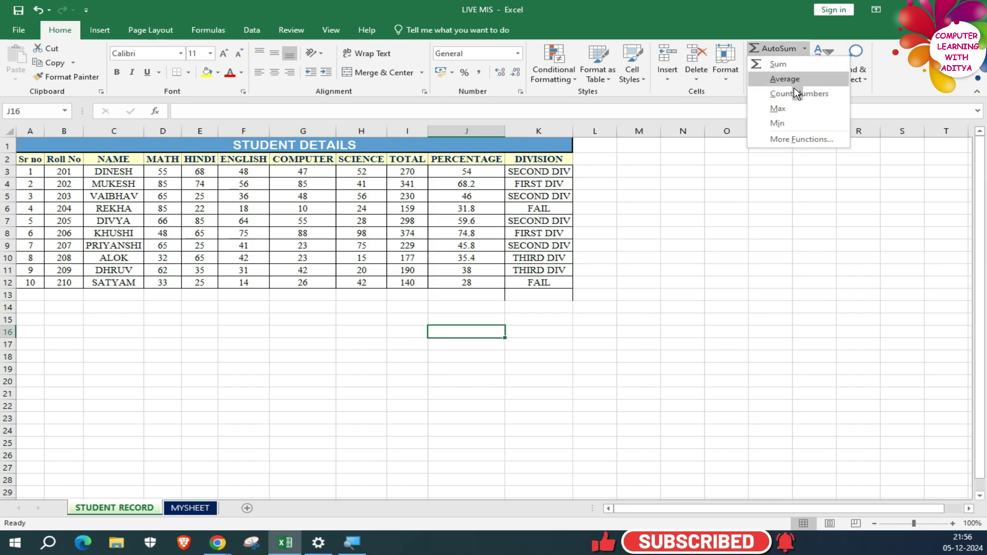
left_click(453, 295)
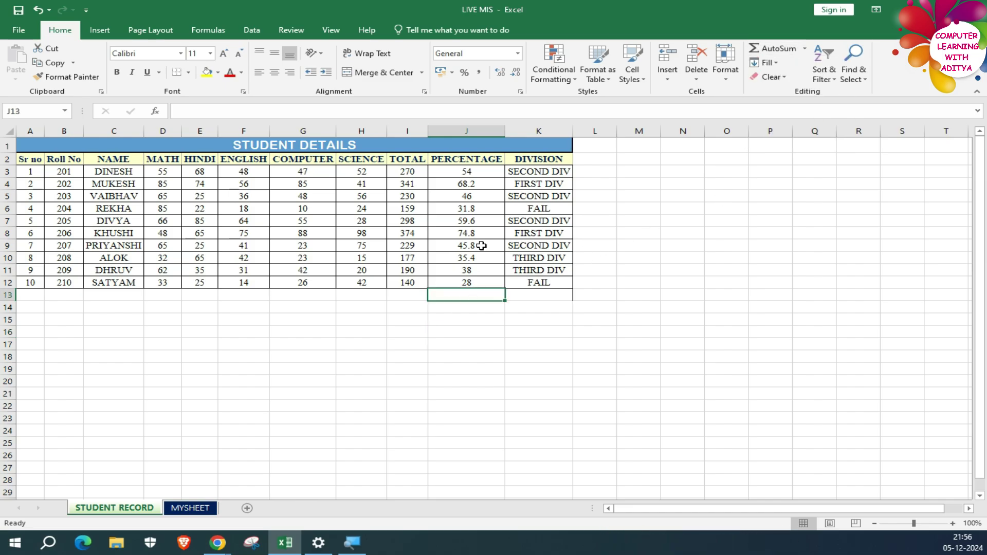
left_click(281, 303)
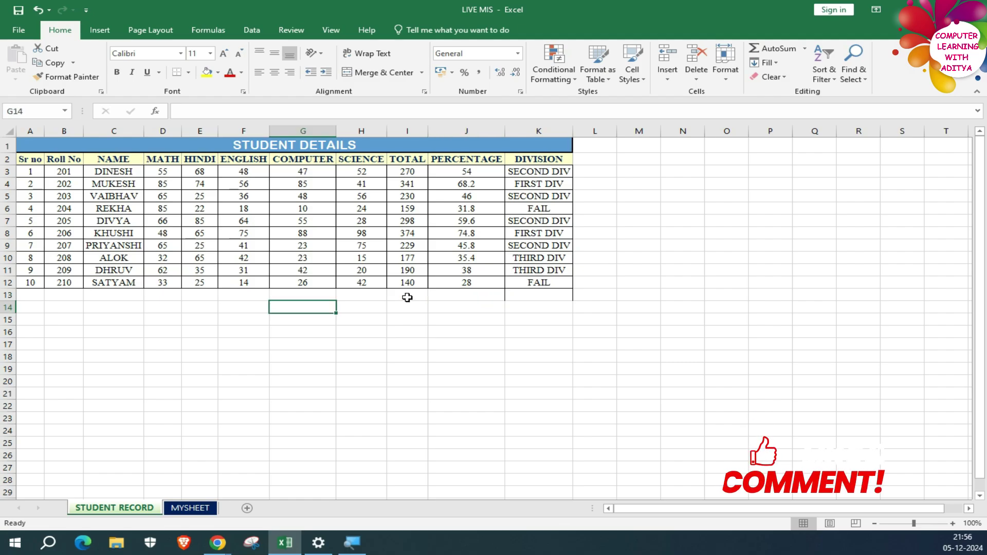
left_click(407, 298)
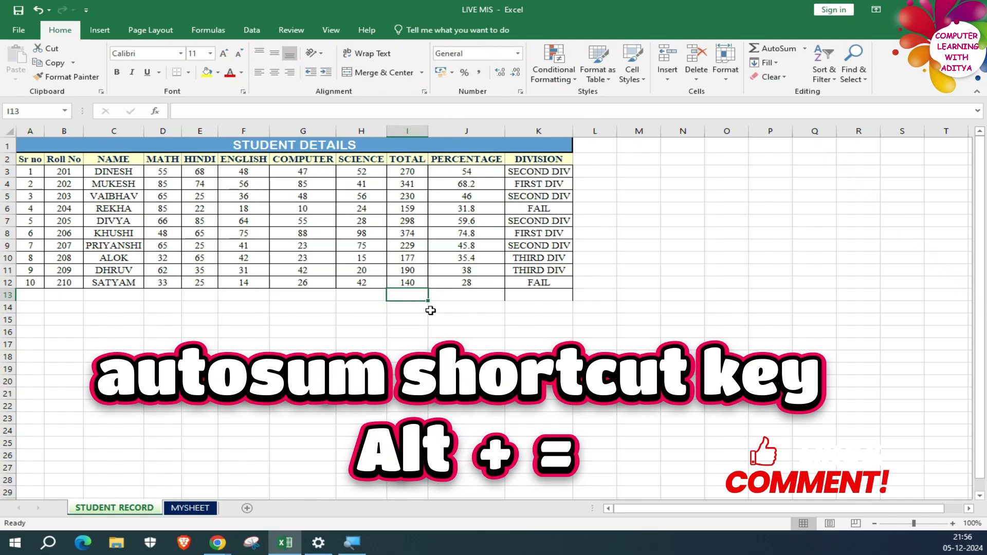
Step: Insert the AutoSum Sum of the SCIENCE marks H3:H12 in cell H13 and delete the result again
left_click(376, 297)
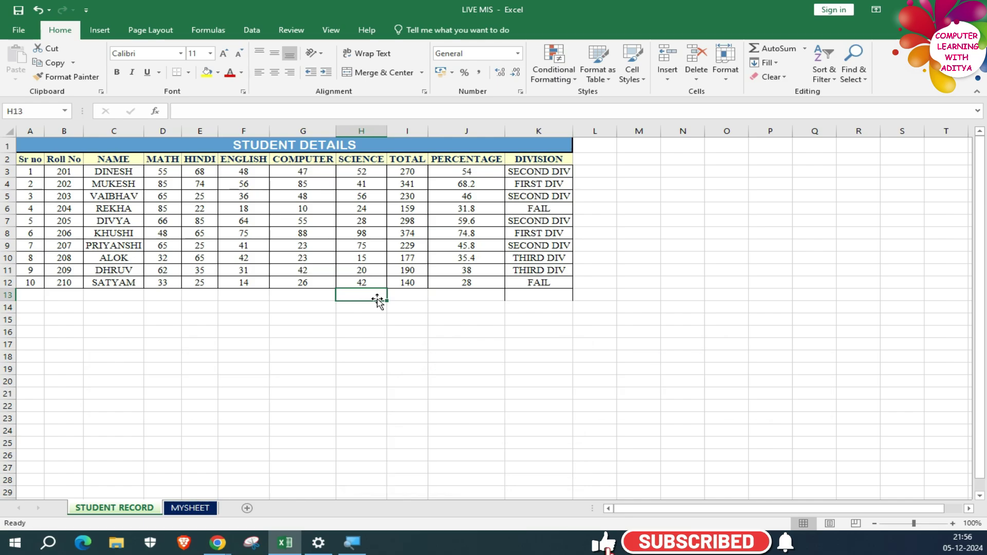
key("alt+equal")
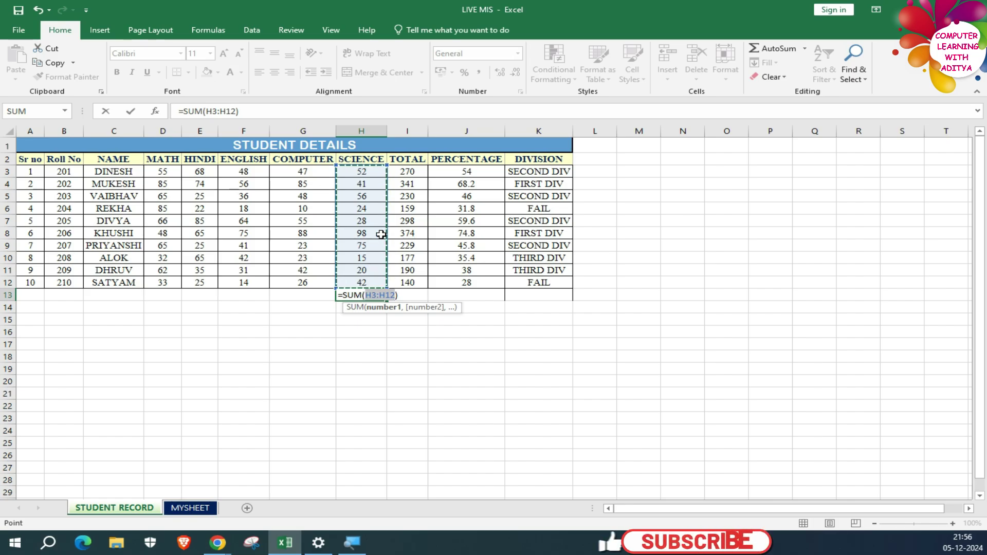
key("Return")
left_click(362, 294)
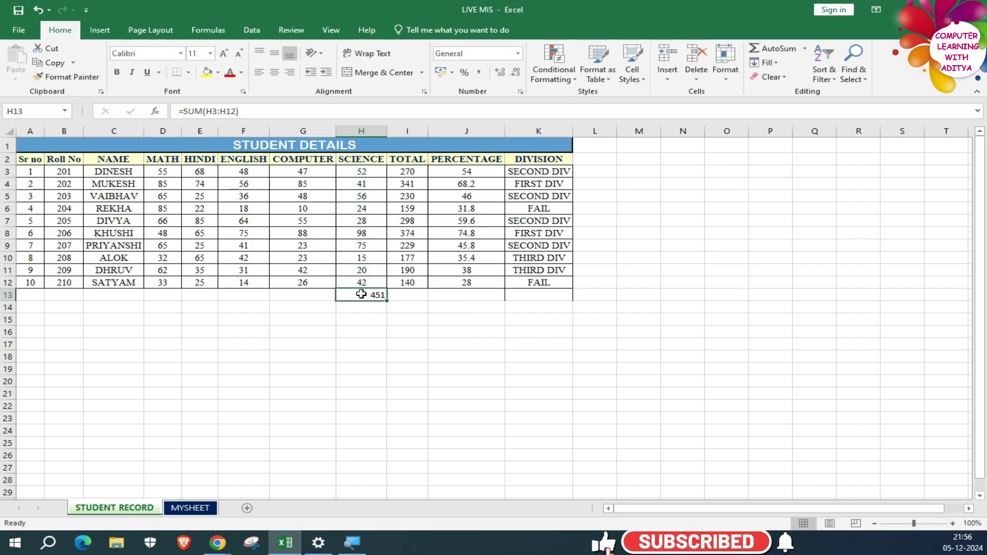
key("Delete")
left_click(402, 344)
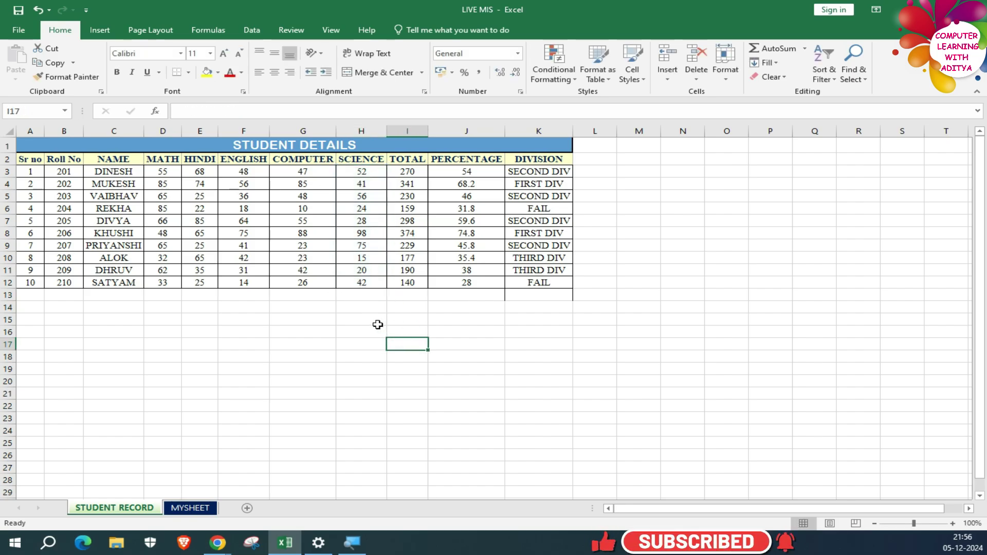
Step: Enter 85 in the empty cell N14 beside the student table as a sample value for the Fill commands
left_click(775, 63)
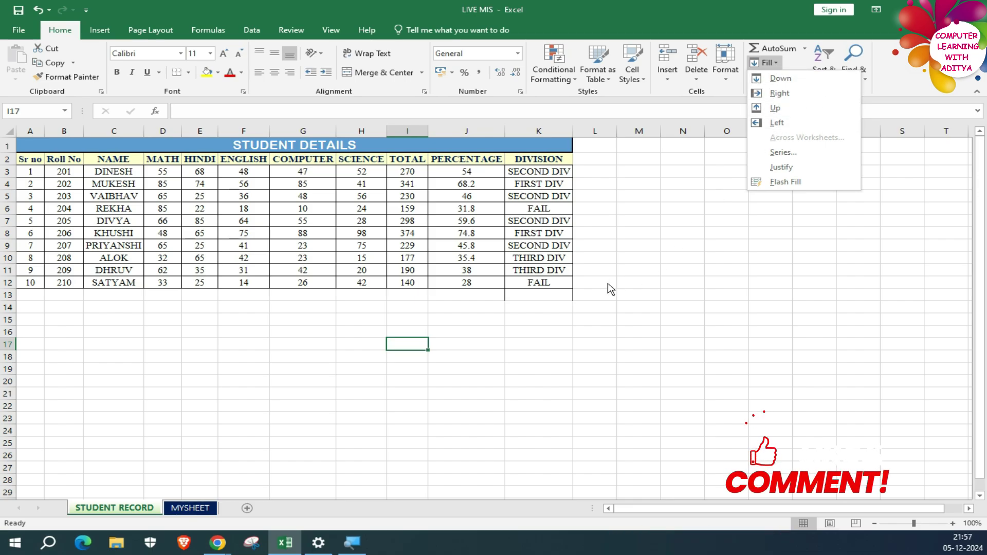
left_click(639, 339)
left_click(681, 307)
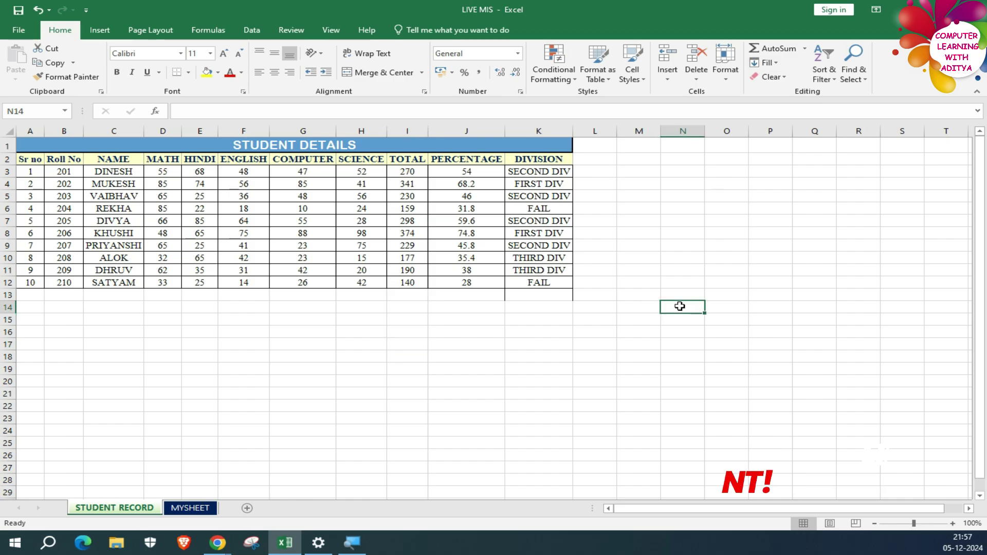
type("85")
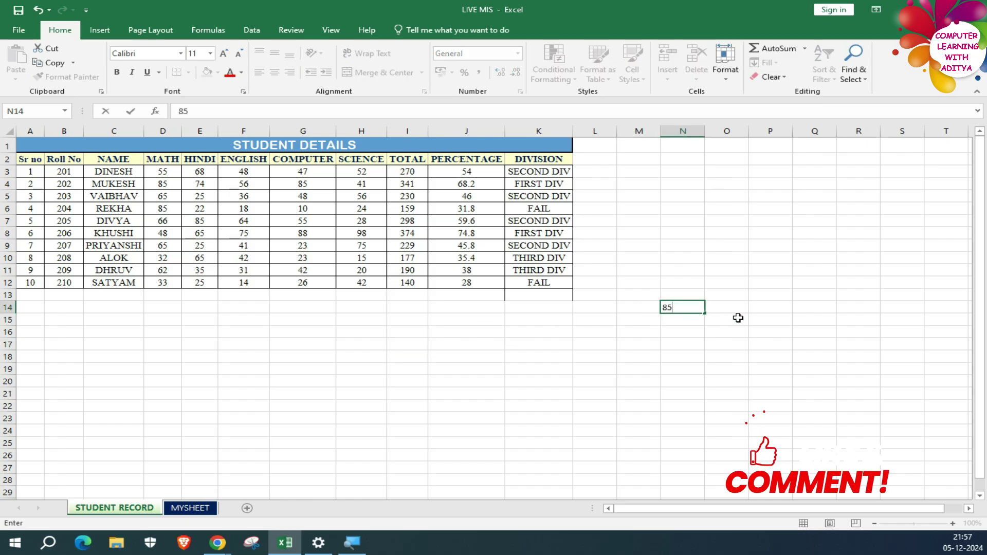
left_click(717, 373)
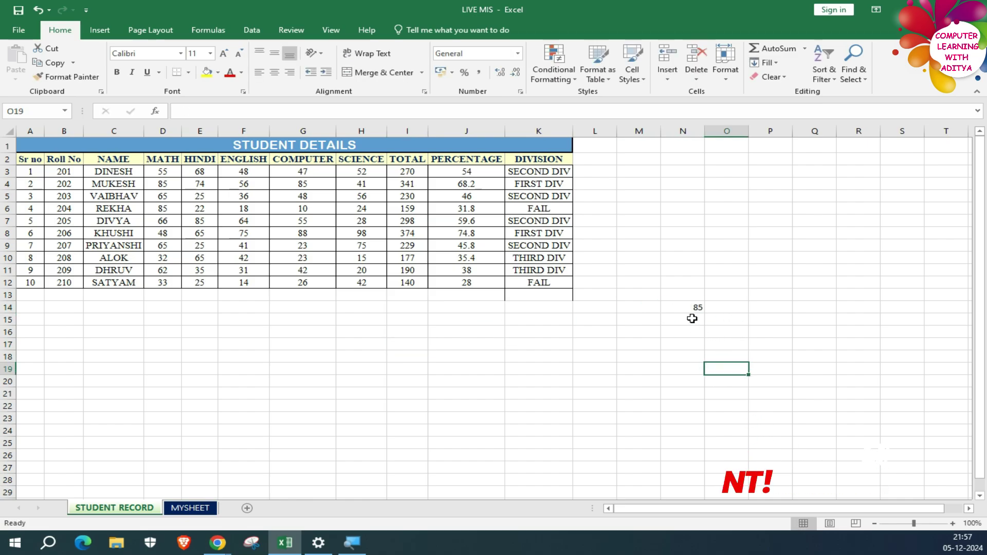
Step: Fill the value of N14 to the right across N14:S14
left_click_drag(686, 307, 907, 303)
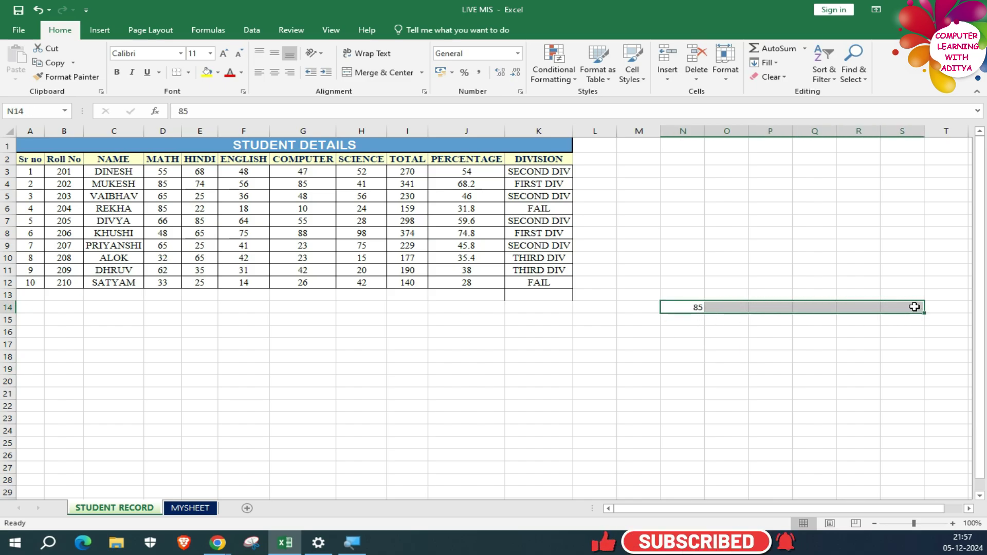
left_click(767, 62)
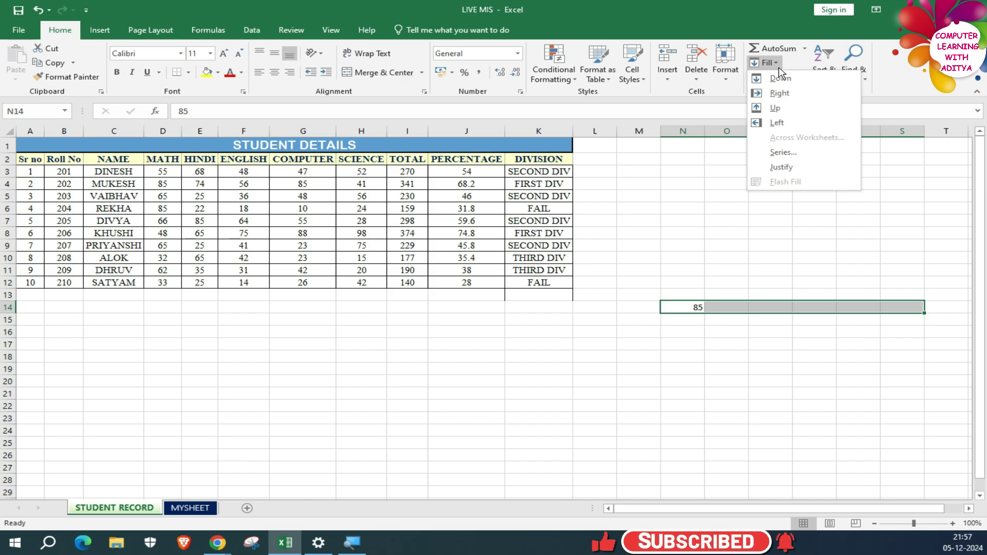
left_click(780, 94)
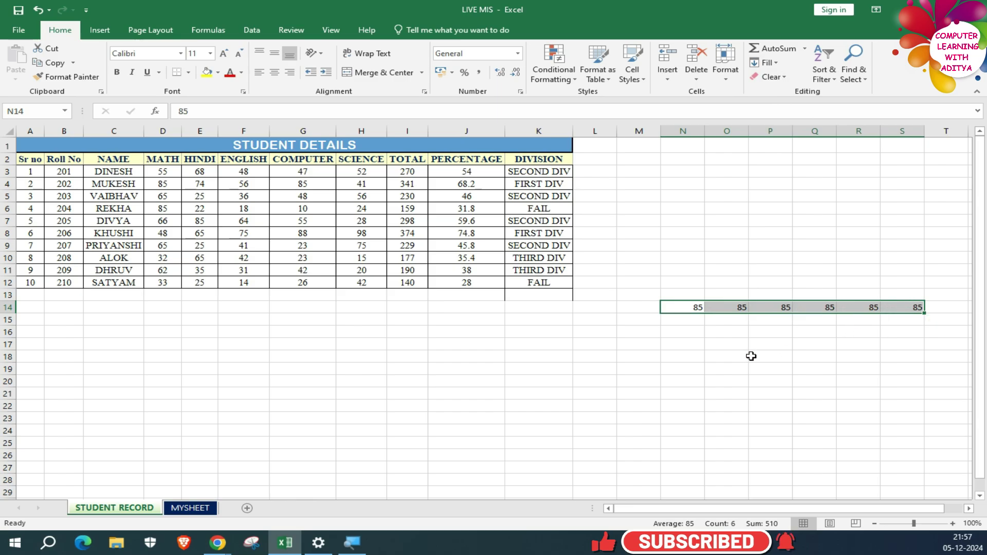
Step: Fill the value of N14 down through N14:N25
left_click_drag(680, 305, 683, 442)
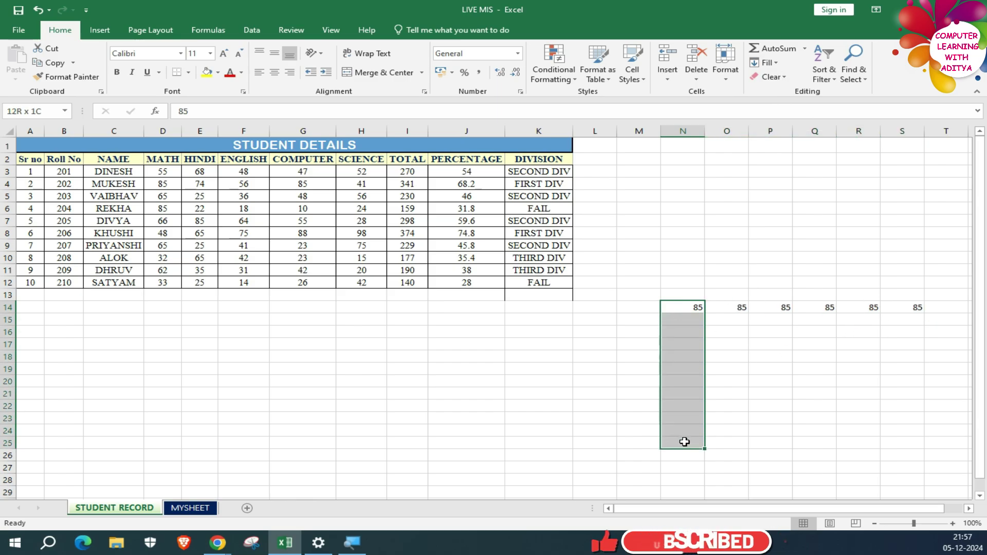
left_click(775, 60)
left_click(777, 79)
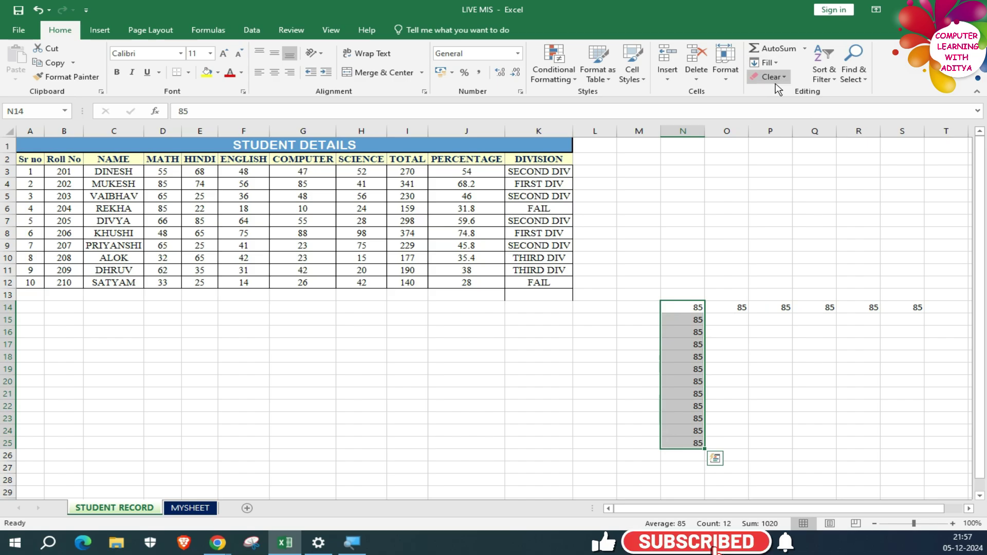
left_click_drag(683, 307, 682, 447)
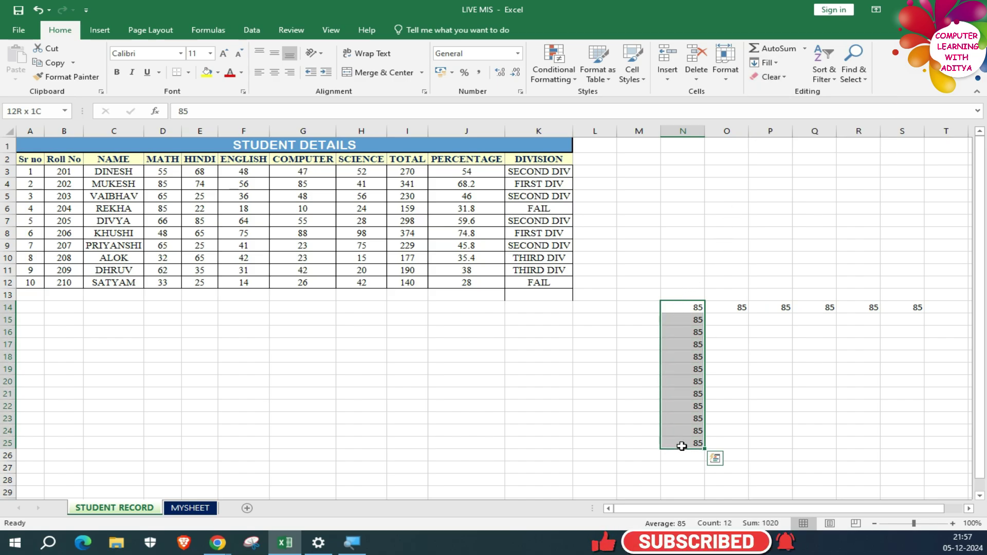
Step: Fill the value of N14 upward through N3:N14
left_click(690, 308)
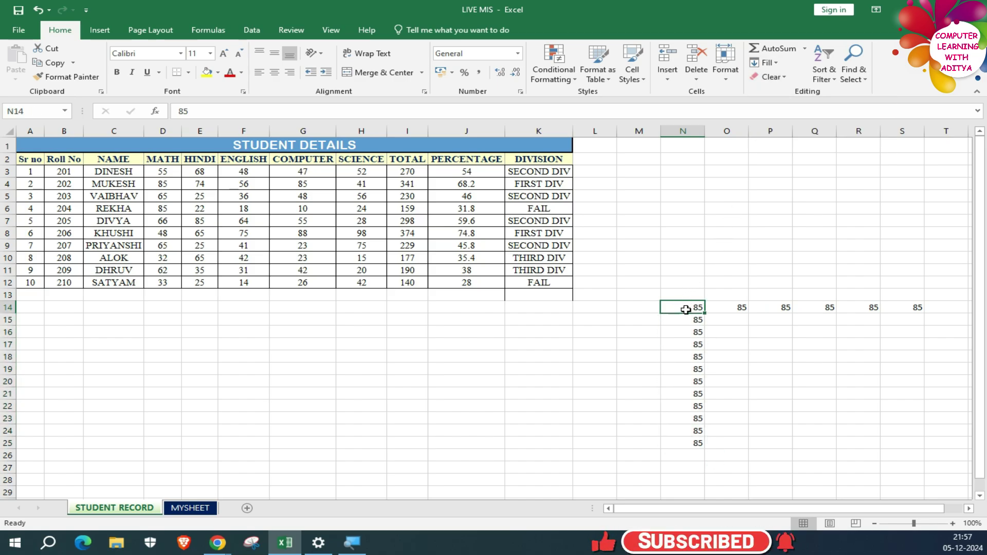
left_click_drag(686, 310, 679, 176)
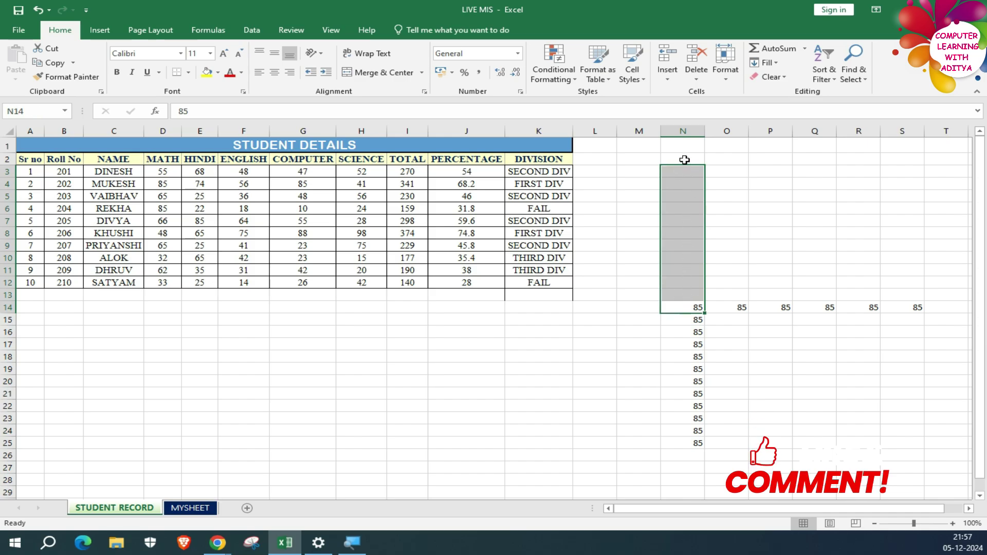
left_click(776, 63)
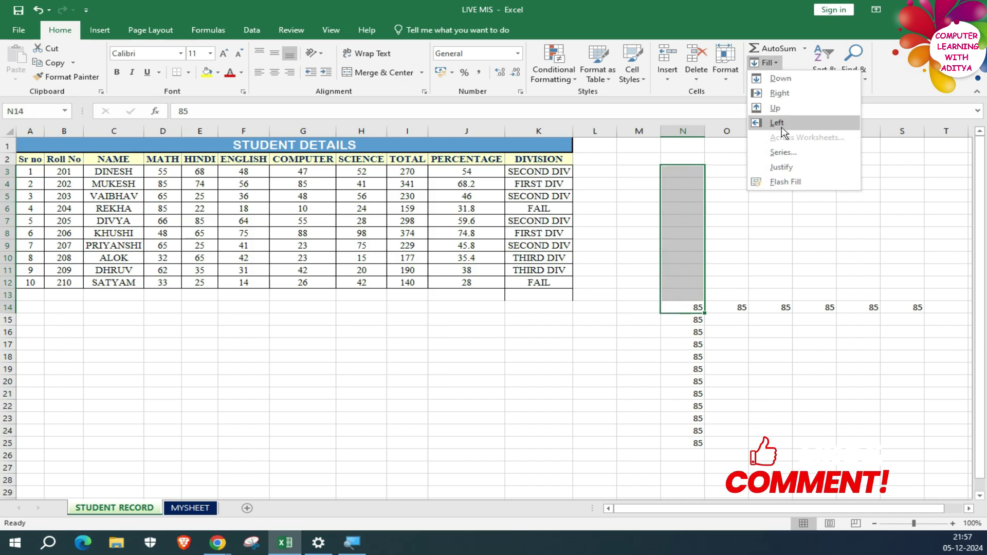
left_click(782, 110)
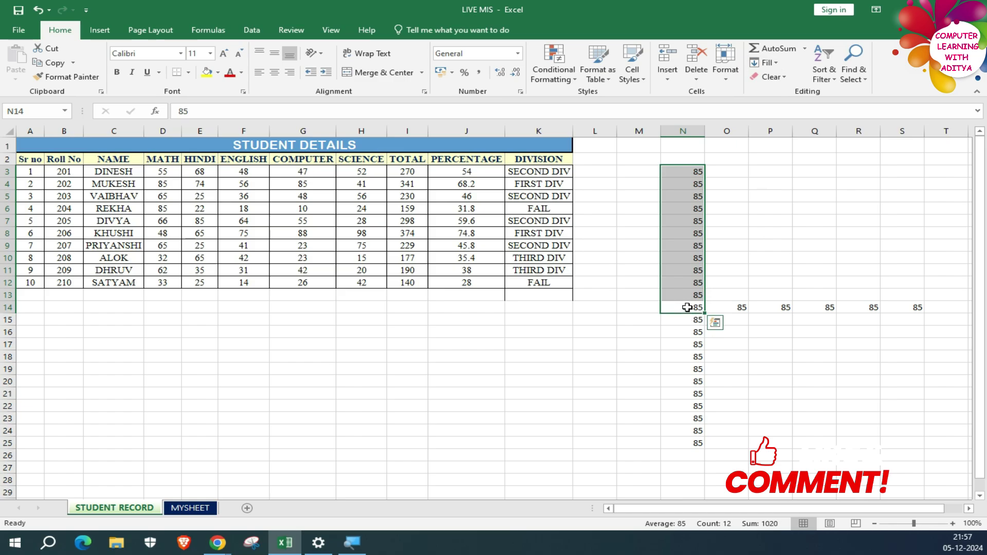
left_click_drag(687, 308, 690, 168)
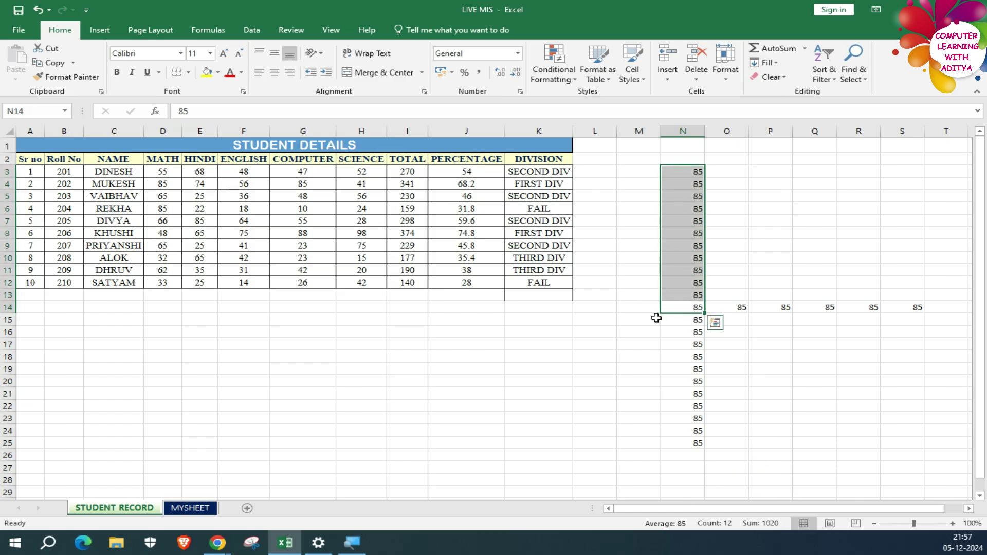
Step: Fill the value of N14 to the left across J14:N14
left_click_drag(689, 308, 449, 311)
left_click(785, 69)
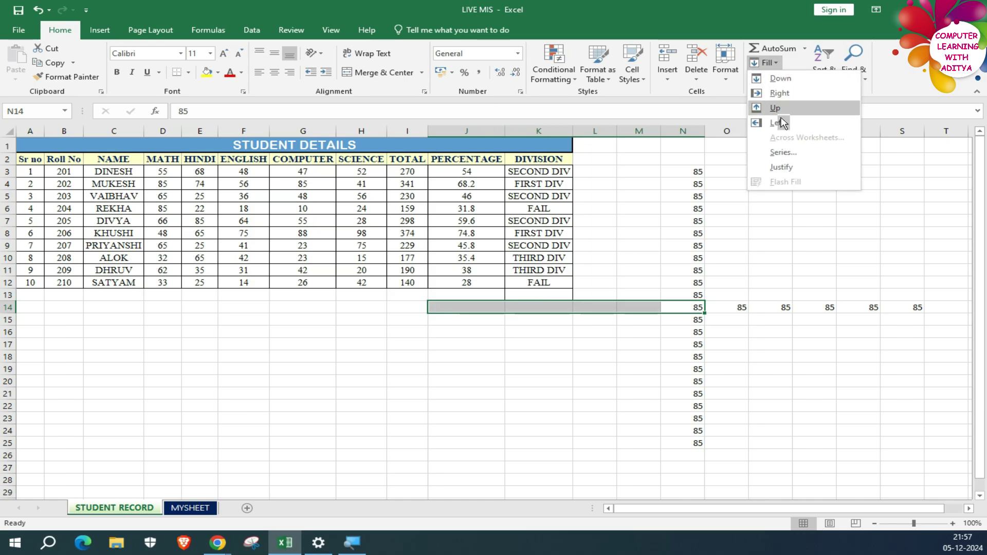
left_click(786, 122)
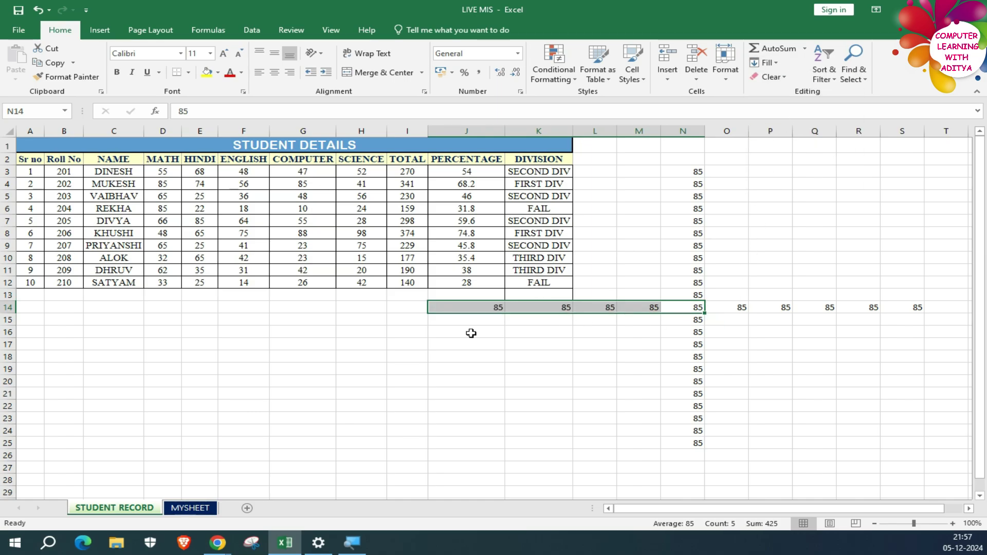
Step: Delete all the filled sample values, emptying M3:S26 and the remaining cells J14:L14 below the table
left_click_drag(641, 168, 925, 457)
key("Delete")
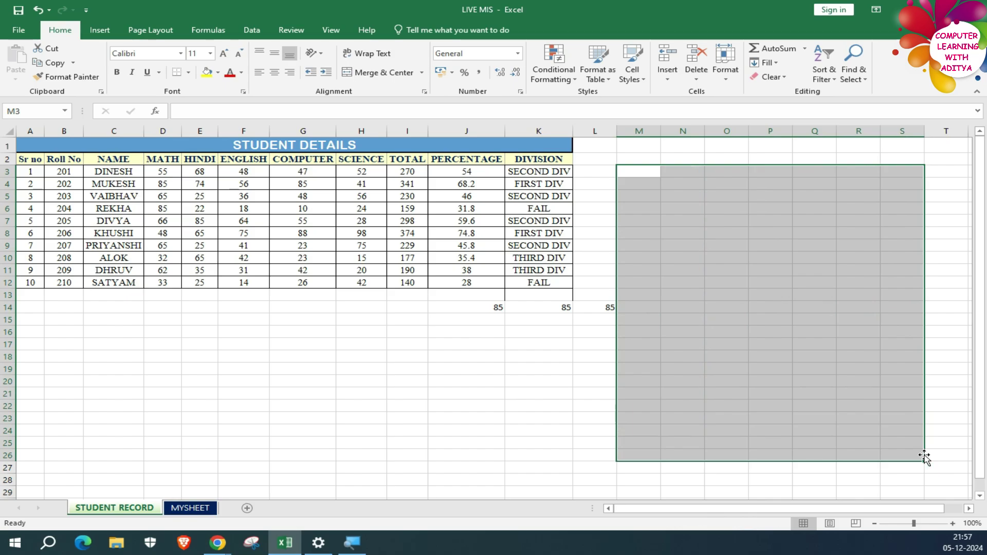
left_click_drag(455, 295, 663, 343)
key("Delete")
left_click(611, 357)
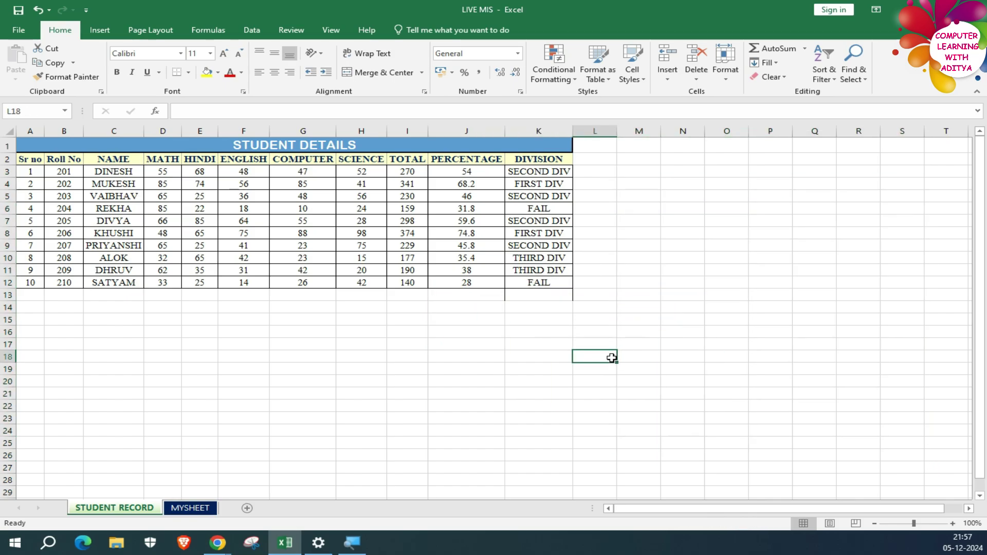
left_click(791, 75)
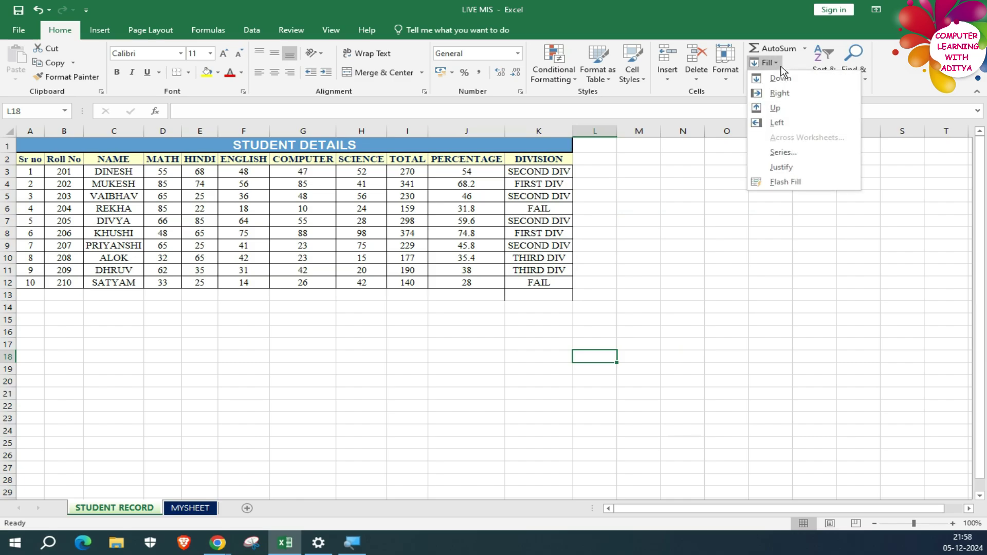
left_click(712, 278)
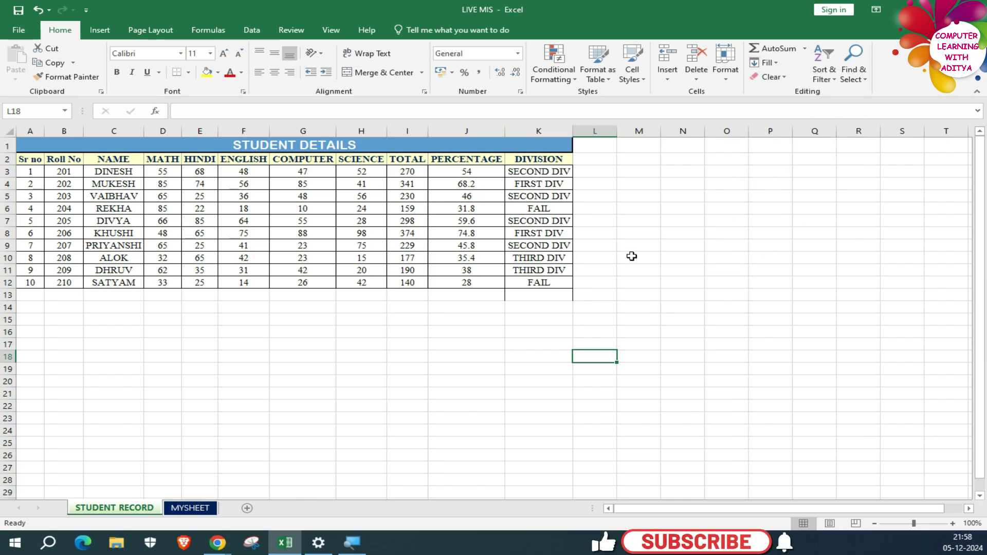
left_click(773, 78)
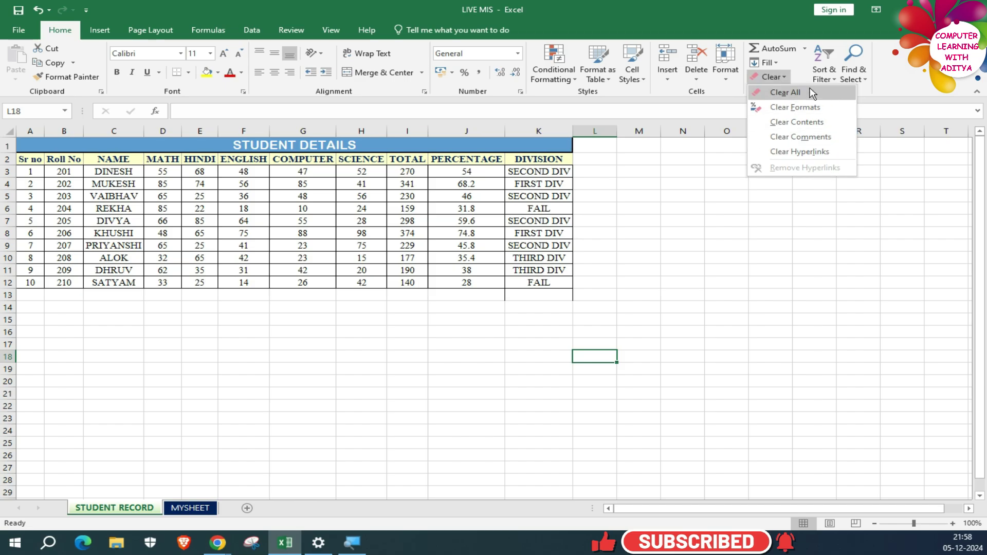
left_click(644, 262)
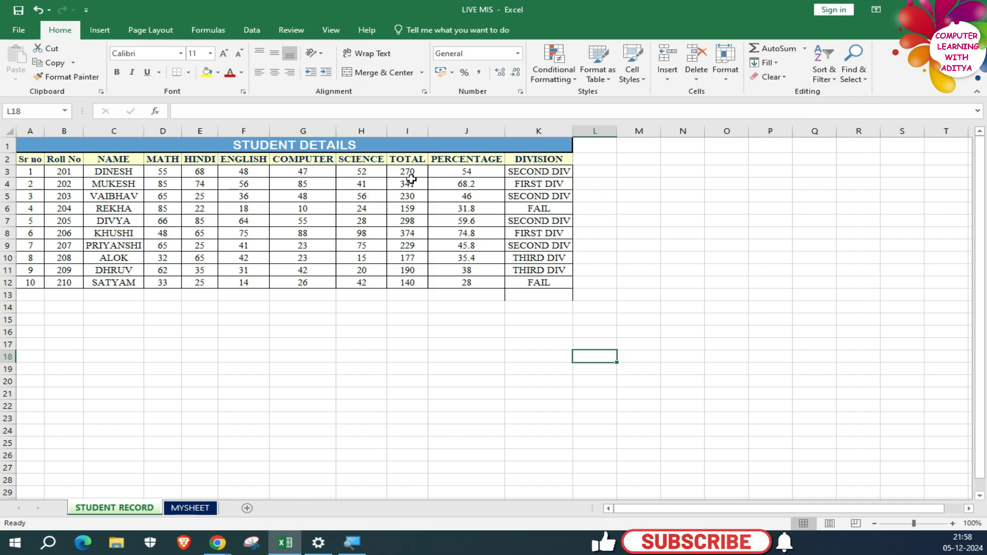
key("Left")
key("Left")
Step: Delete the contents of the Total, Percentage and Division cells I2:K12 and undo the deletion
left_click_drag(399, 156, 547, 281)
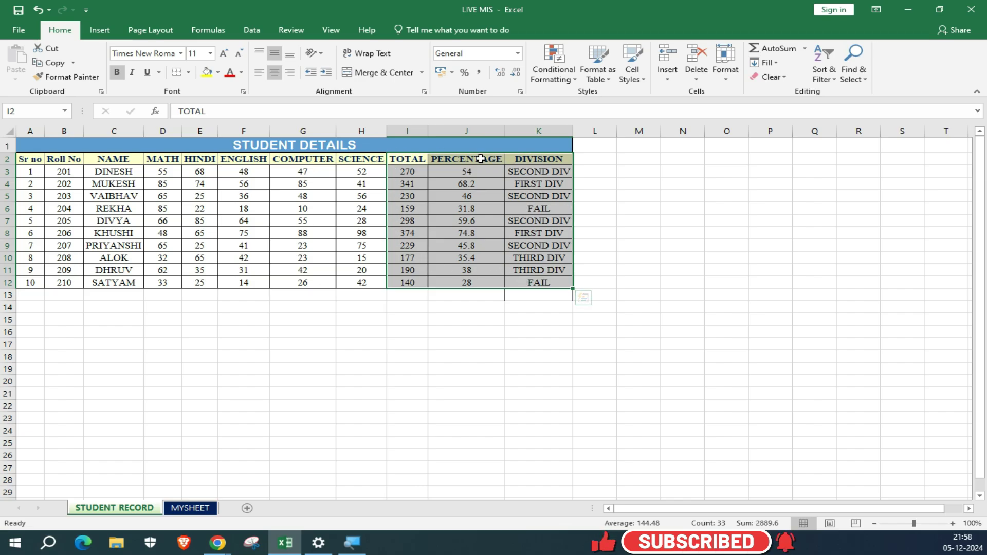
key("Delete")
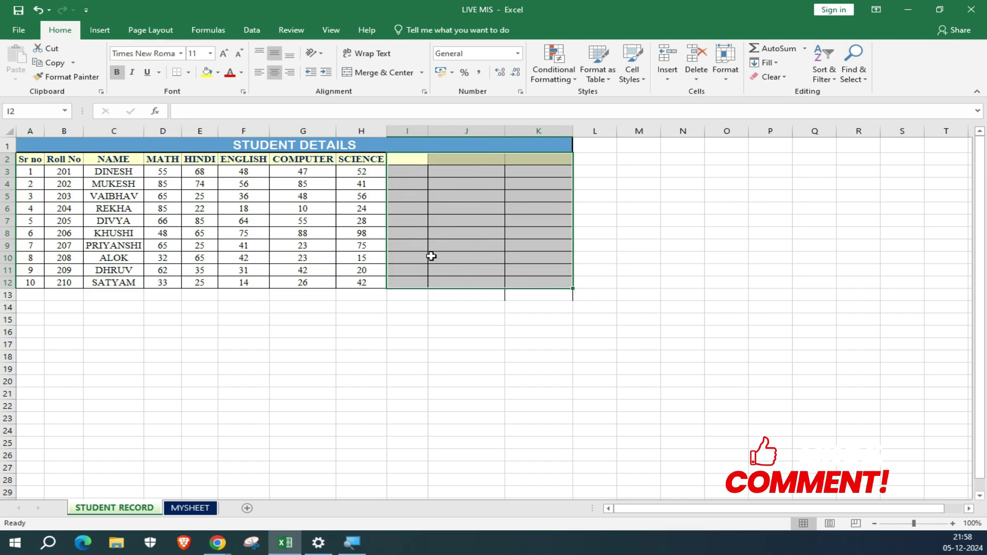
left_click(612, 259)
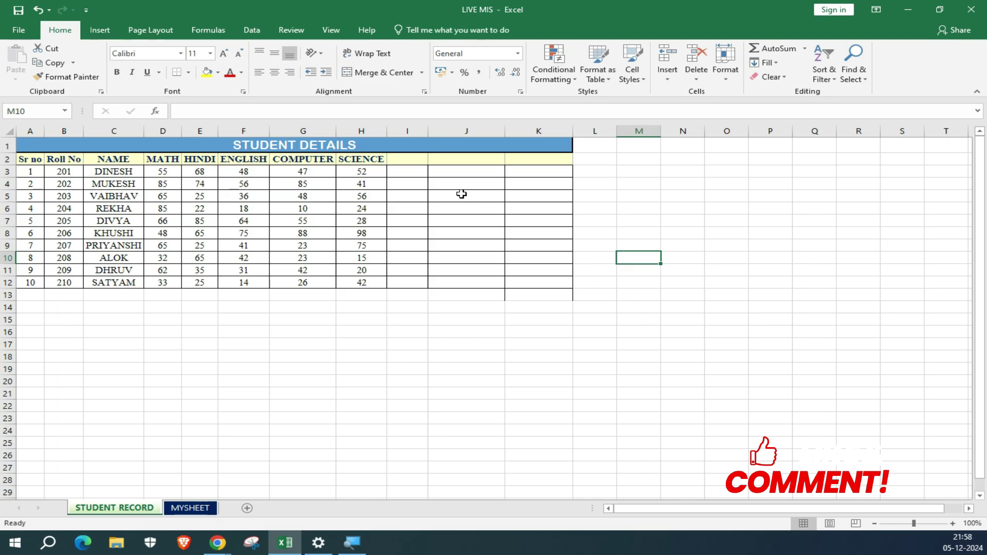
left_click_drag(412, 161, 530, 282)
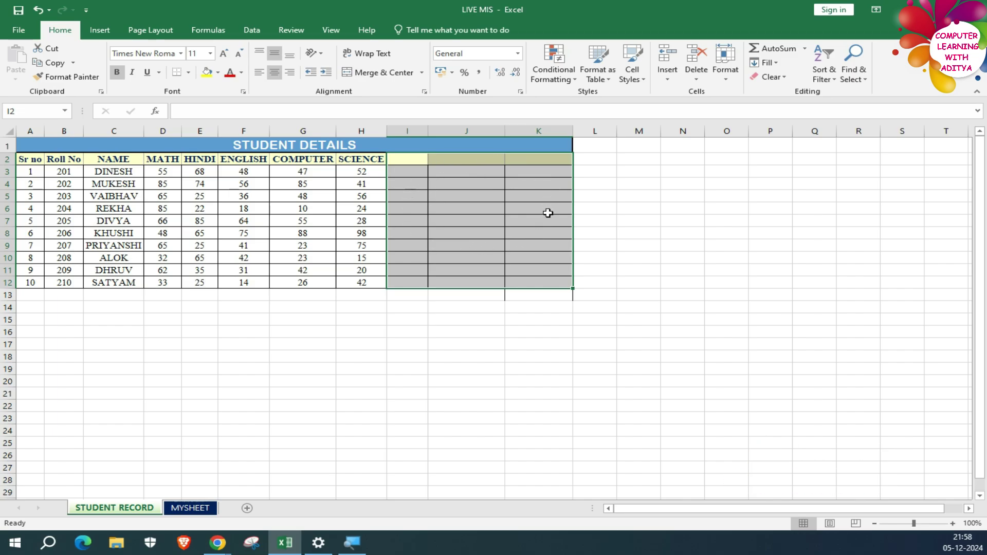
type("TOTAL\tPERCENTAGE\tDIVISION 270\t54\tSECOND DIV 341\t68.2\tFIRST DIV 230\t46\tSECOND DIV 159\t31.8\tFAIL 298\t59.6\tSECOND DIV 374\t74.8\tFIRST DIV 229\t45.8\tSECOND DIV 177\t35.4\tTHIRD DIV 190\t38\tTHIRD DIV 140\t28\tFAIL")
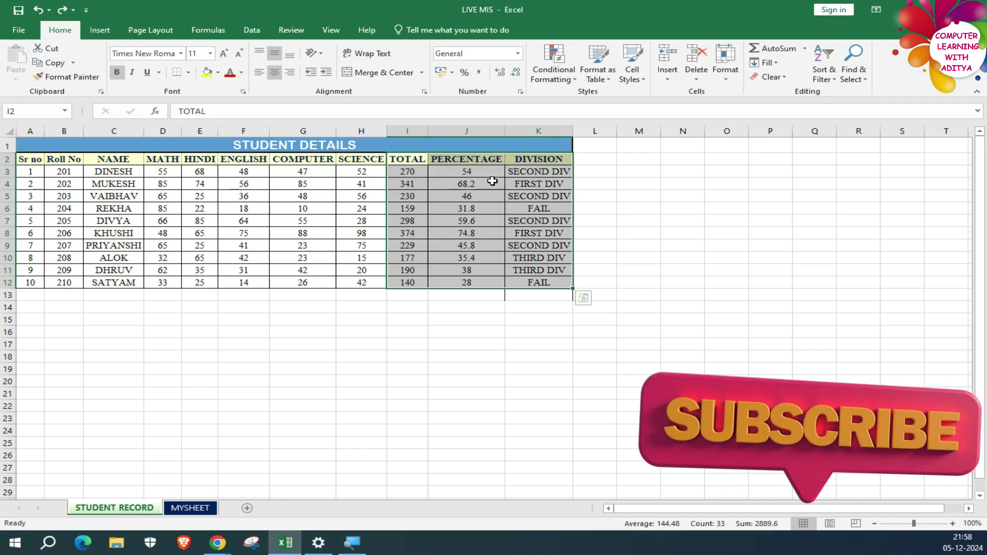
Step: Apply Clear All to I2:K12 to remove both the contents and the formatting of the three result columns
left_click(776, 78)
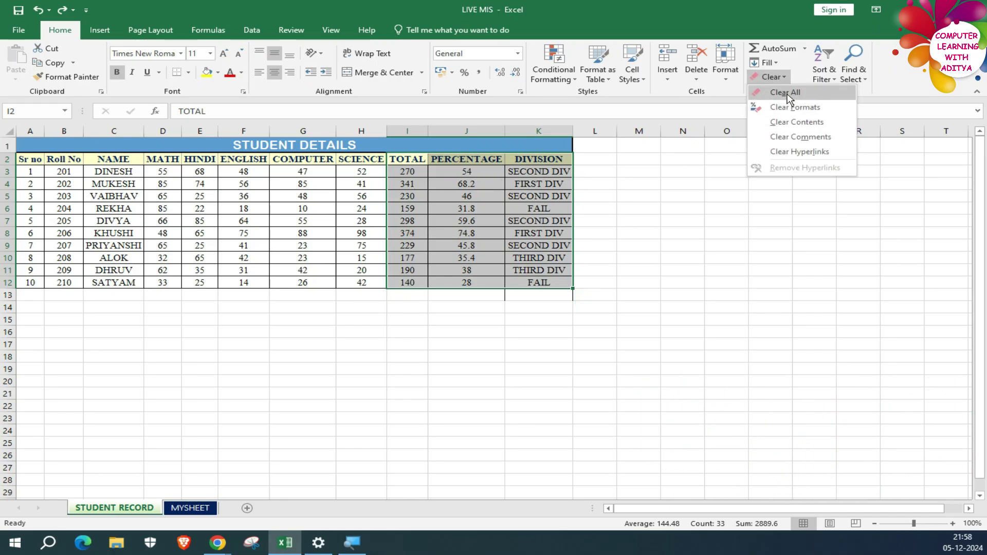
left_click(790, 98)
left_click(739, 243)
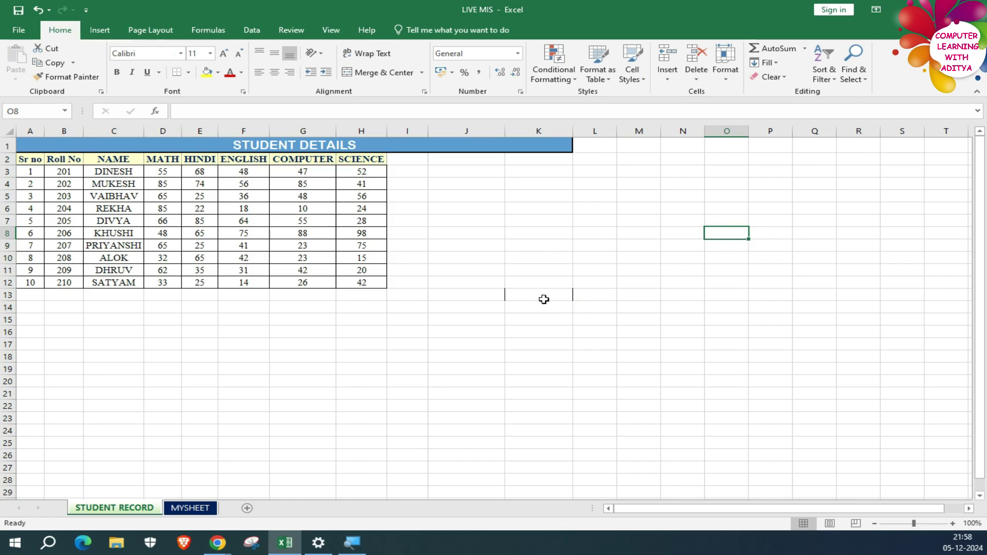
left_click_drag(479, 261, 828, 326)
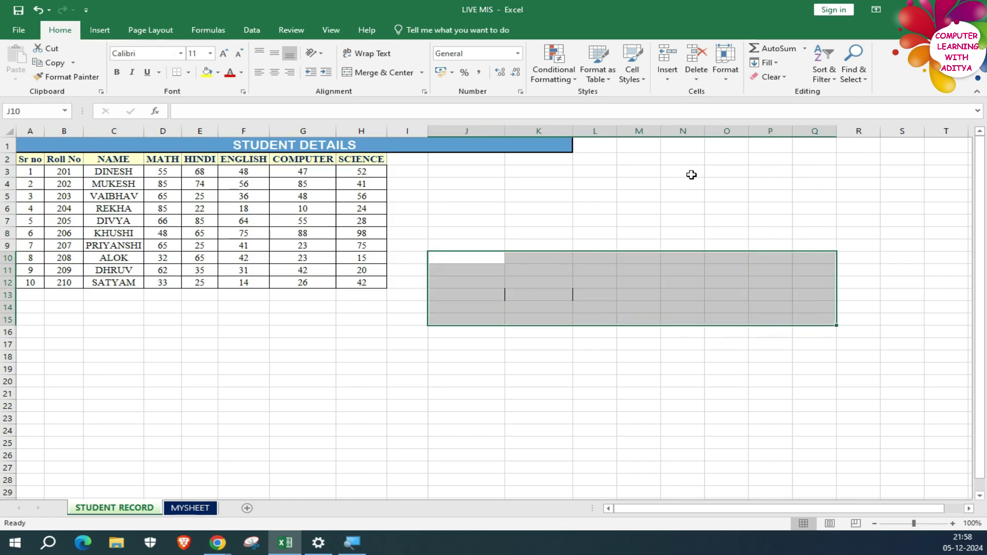
left_click(546, 196)
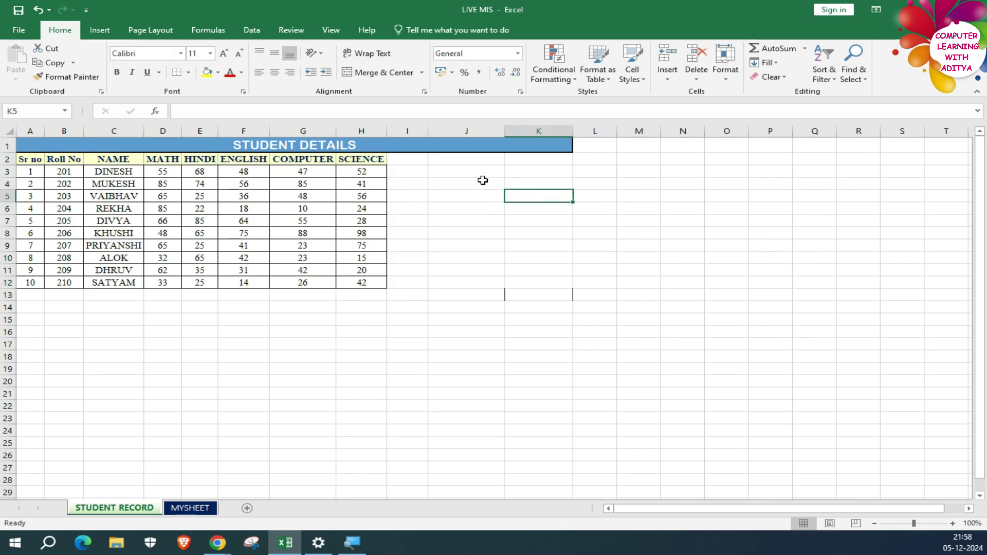
Step: Undo the Clear All on I2:K12
left_click_drag(418, 162, 553, 281)
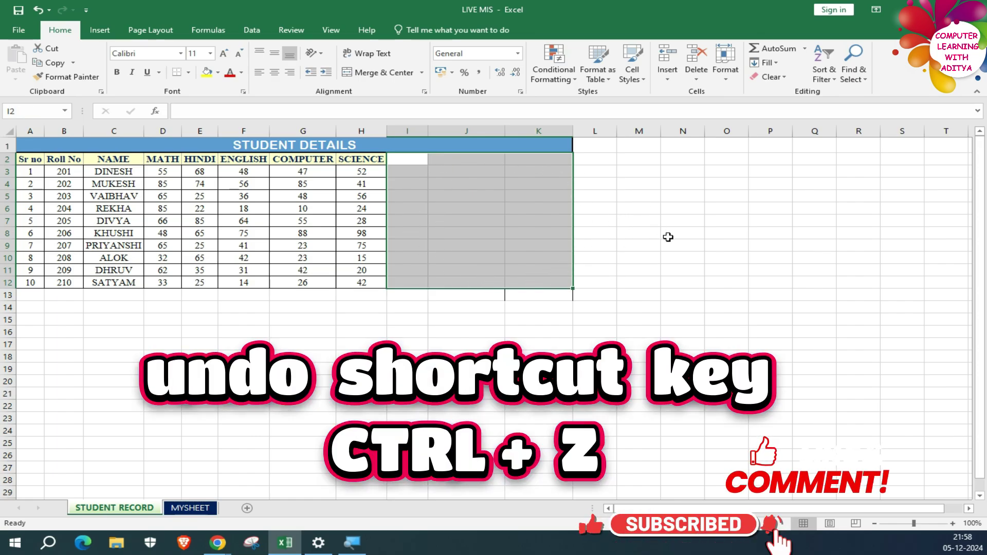
key("ctrl+z")
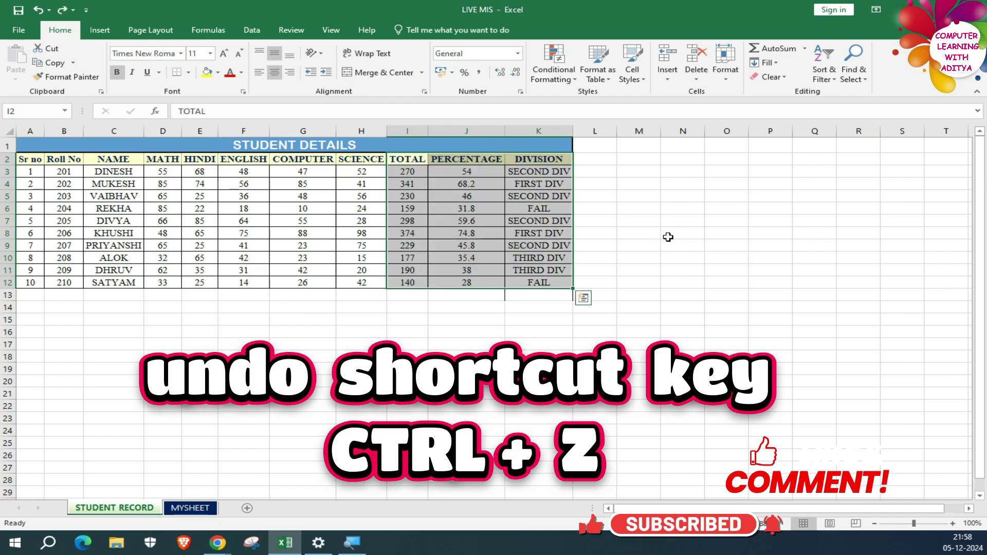
left_click(617, 245)
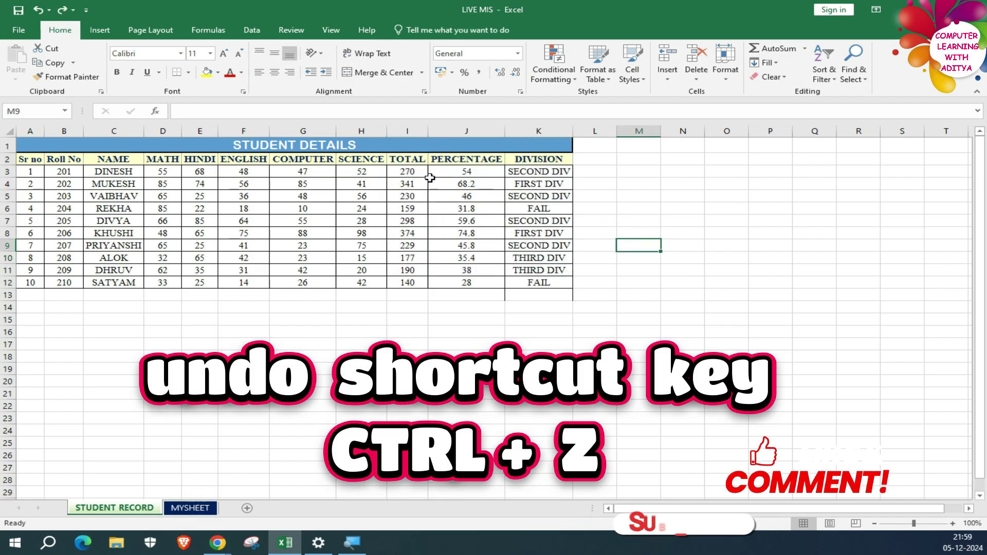
Step: Clear only the formatting of the Total, Percentage and Division cells I2:K12 with Clear Formats
left_click_drag(407, 159, 547, 281)
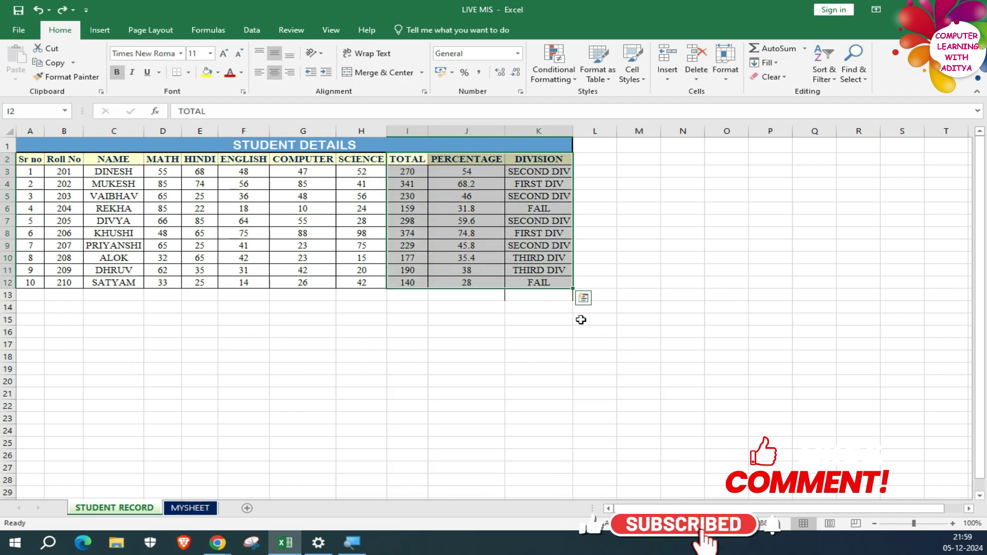
left_click(653, 309)
left_click_drag(408, 160, 546, 290)
left_click(784, 80)
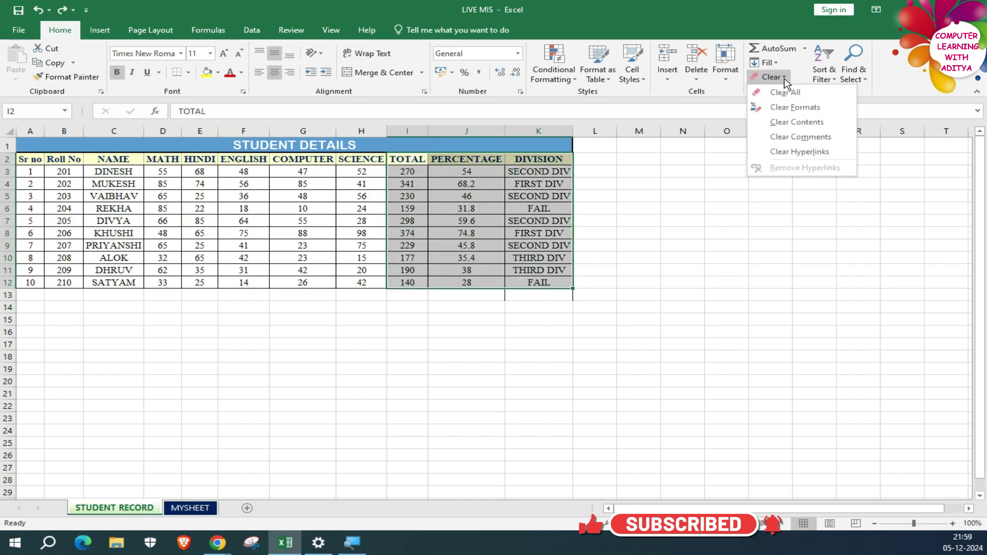
left_click(791, 108)
left_click(705, 242)
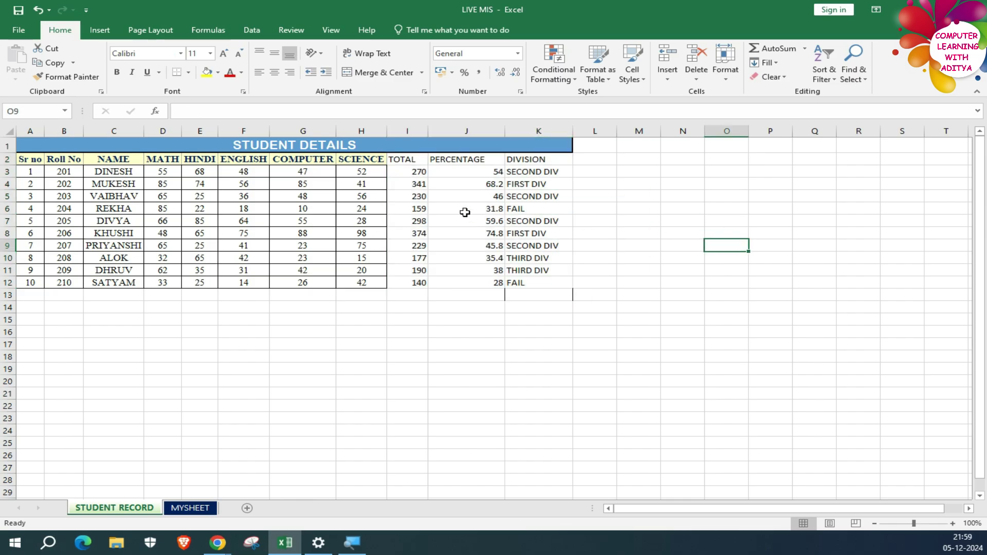
Step: Apply Clear All to the unformatted cells I2:K12, and undo both this and the preceding format clearing
left_click_drag(402, 163, 543, 284)
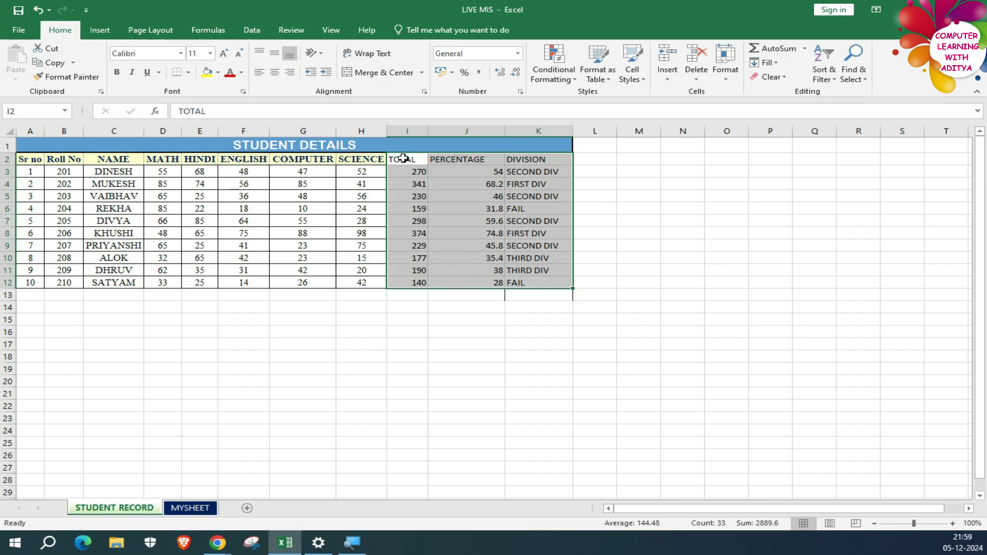
left_click_drag(402, 159, 543, 284)
left_click(771, 77)
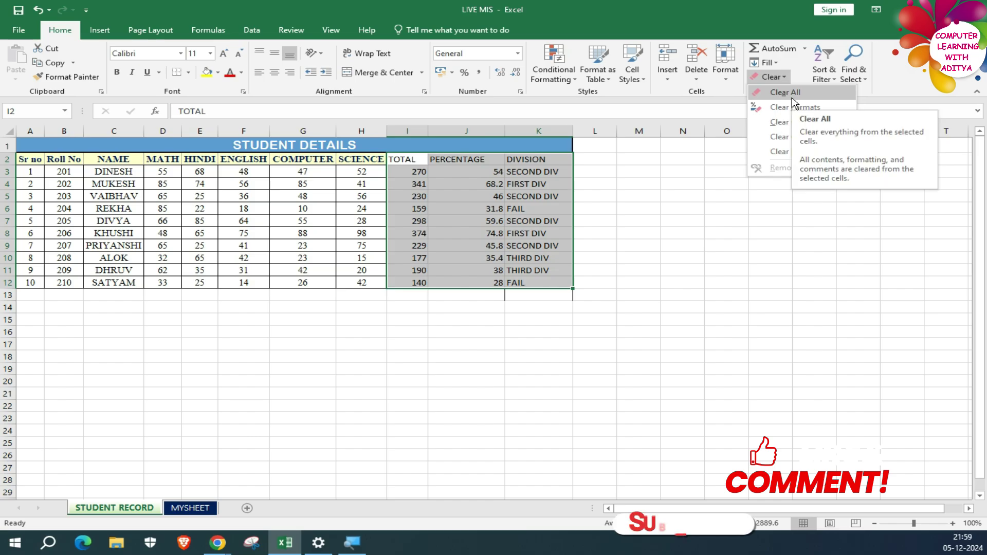
left_click(786, 92)
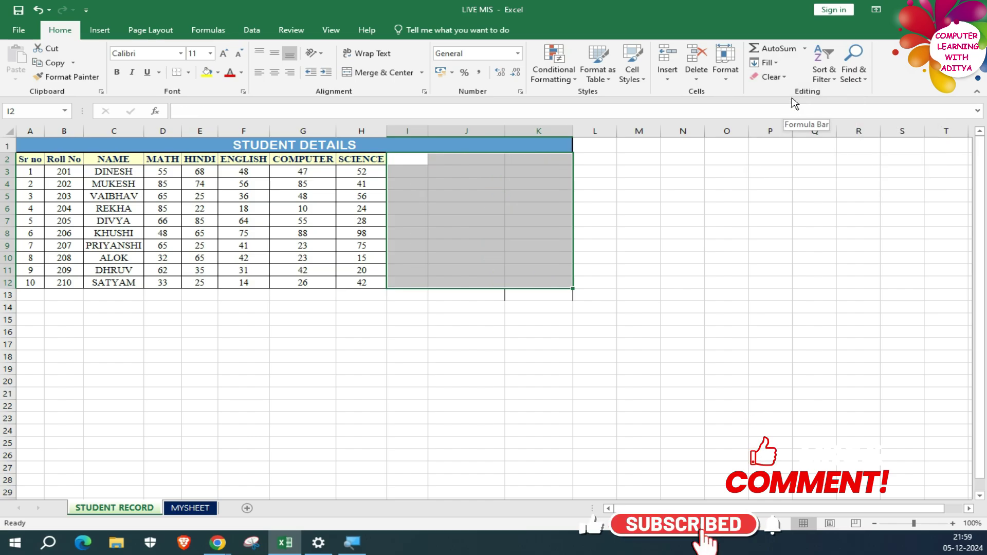
key("ctrl+z")
Step: Delete only the contents of I2:K12, keeping borders and fill, and undo the deletion
left_click(772, 76)
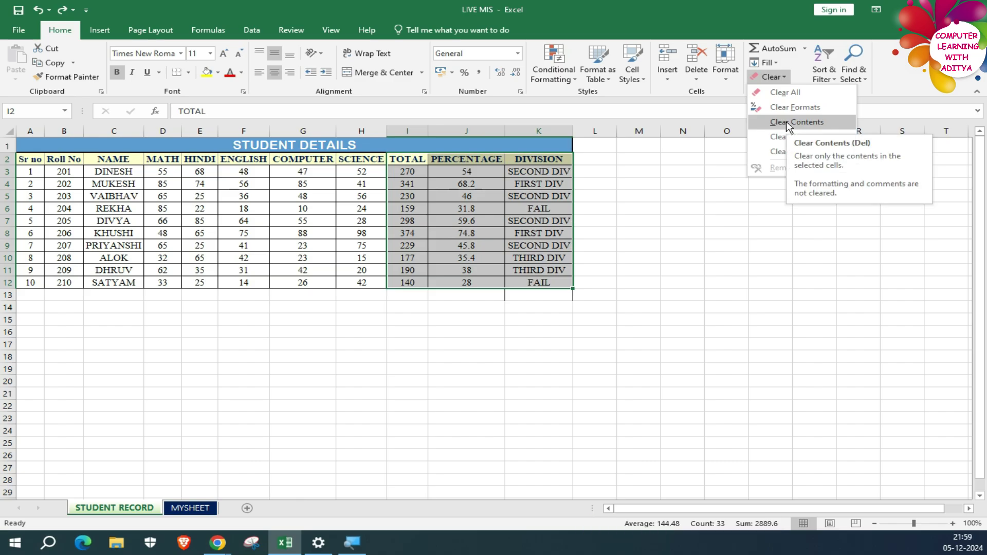
left_click(685, 254)
left_click(414, 169)
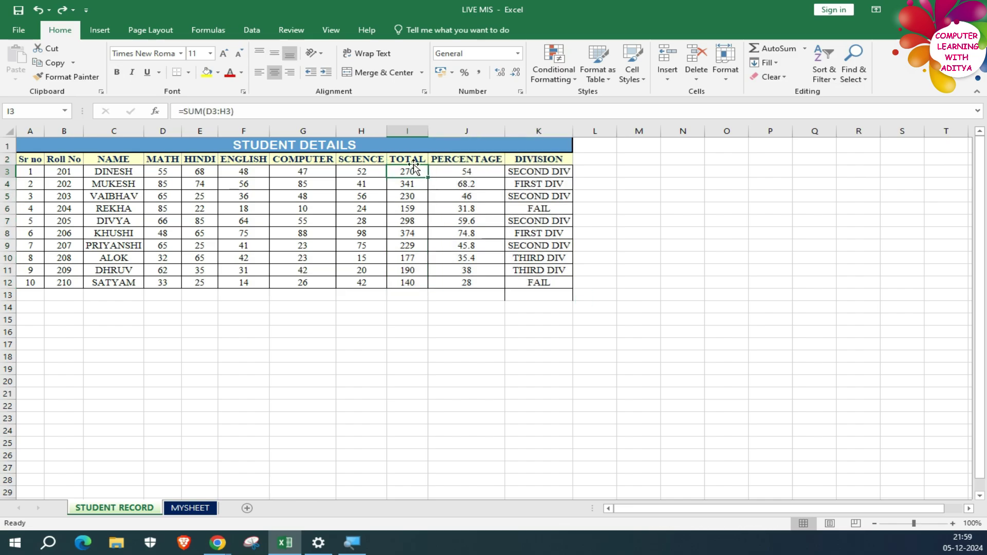
left_click_drag(399, 157, 556, 289)
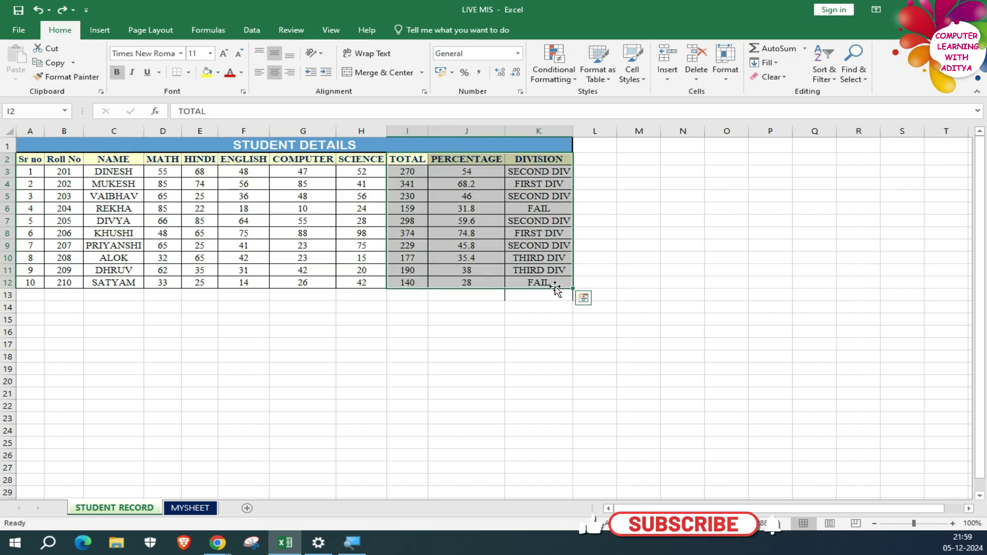
key("Delete")
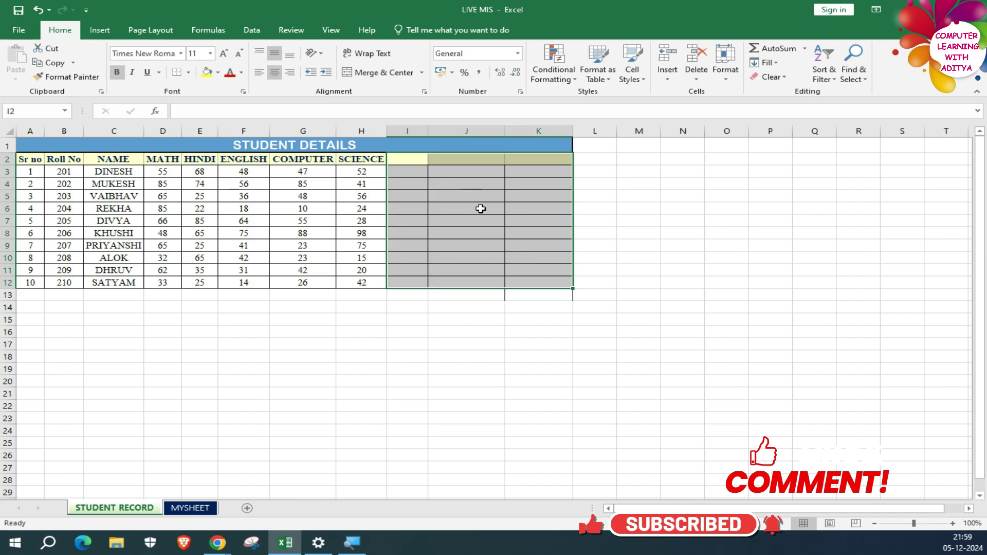
key("ctrl+z")
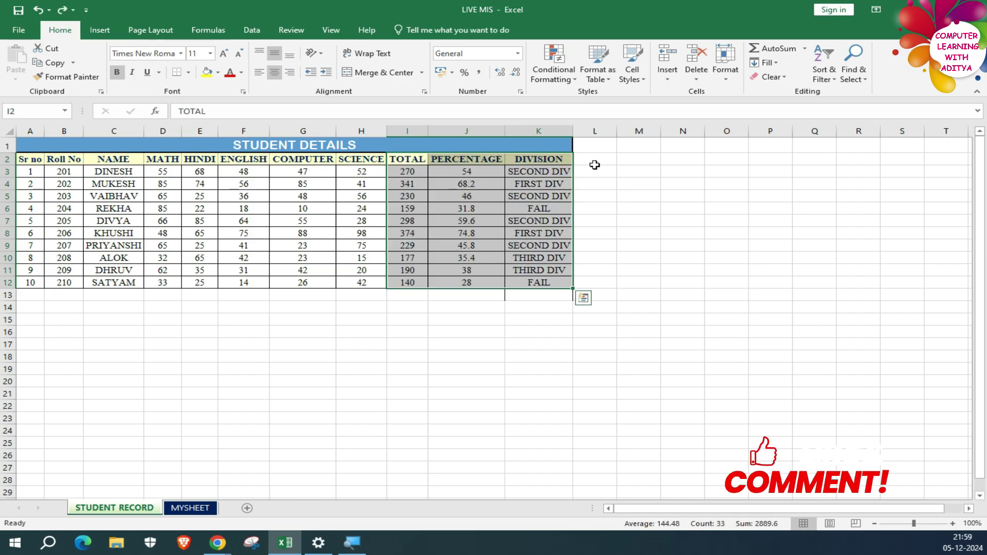
Step: Open the Clear options for the selected cells I2:K12
left_click(772, 77)
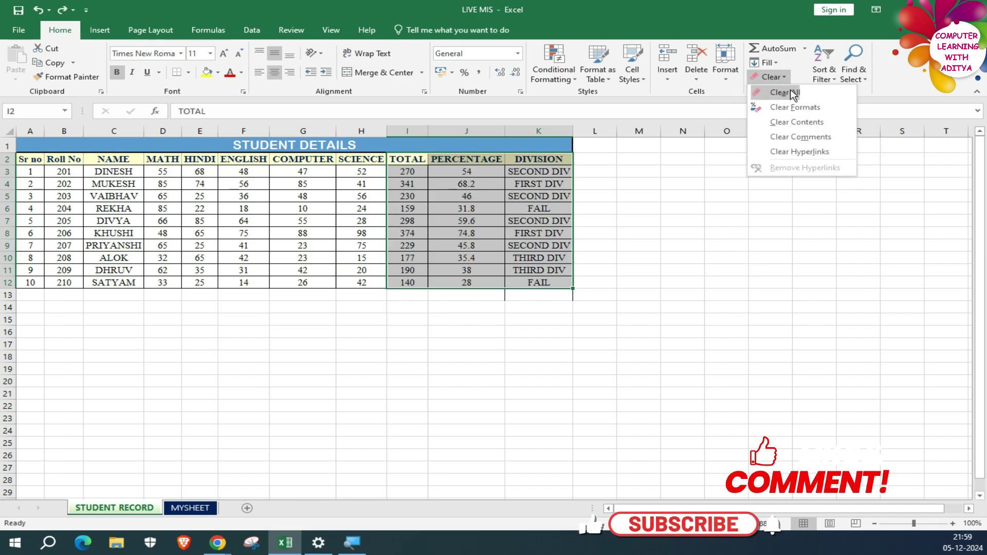